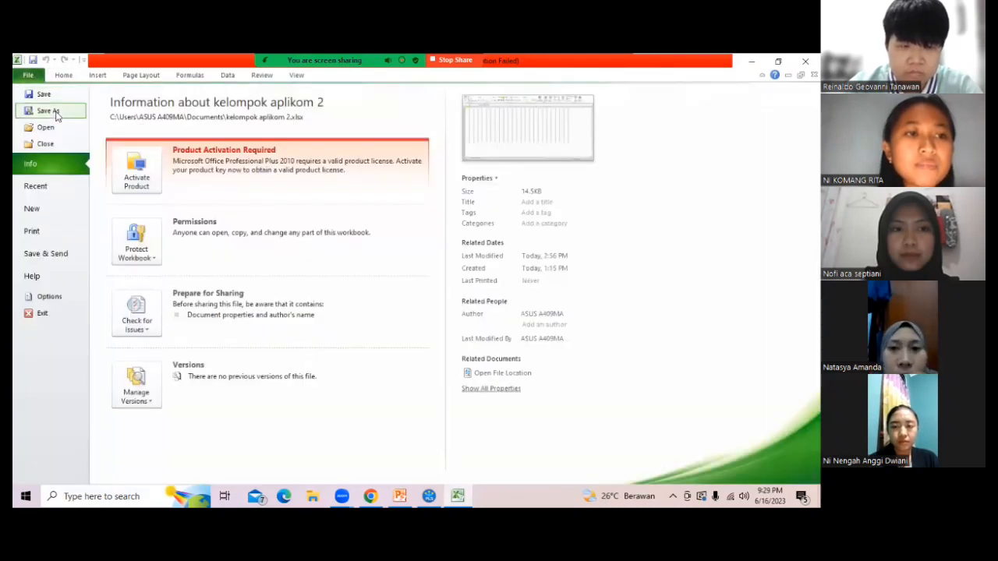
- Save the workbook as "kelompok aplikom 2" in CSV (Comma delimited) format, replacing the existing file and keeping that format
{"action": "left_click", "coordinate": [48, 111]}
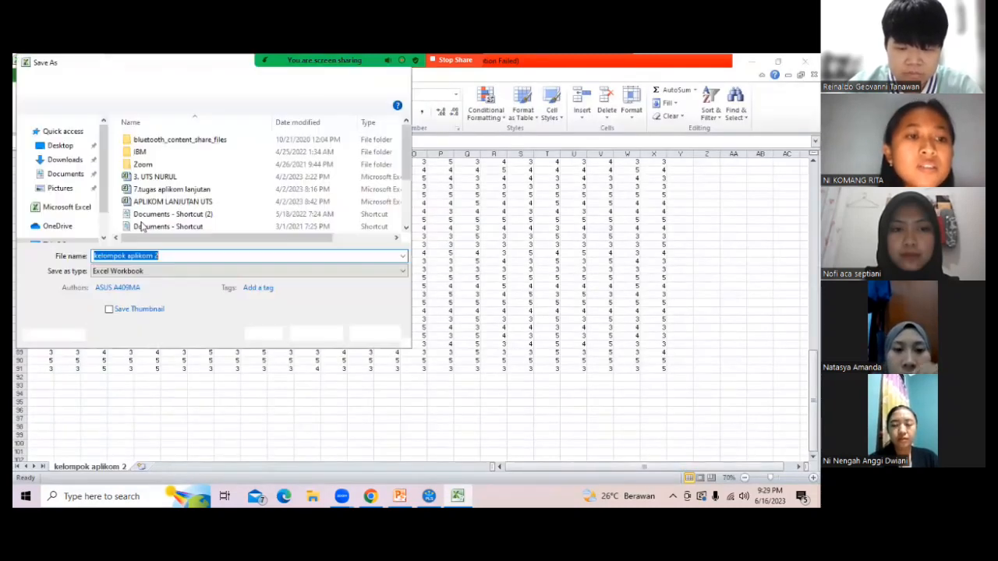
{"action": "left_click", "coordinate": [126, 270]}
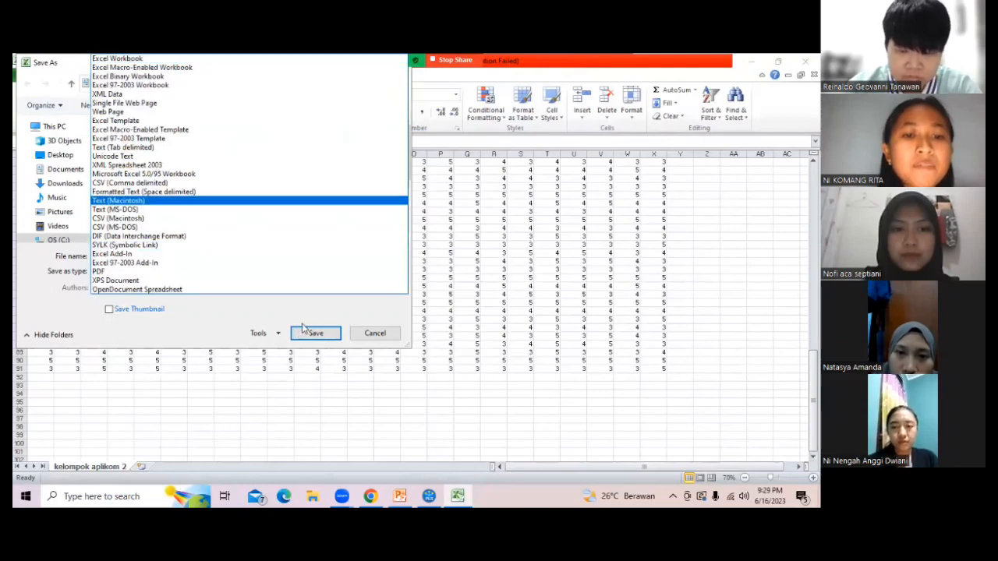
{"action": "left_click", "coordinate": [129, 183]}
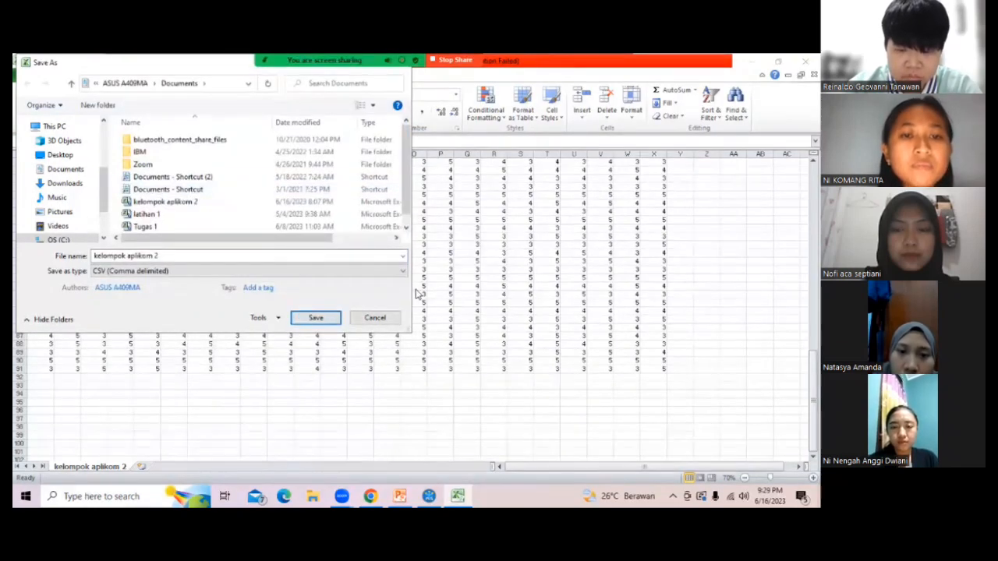
{"action": "key", "text": "Return"}
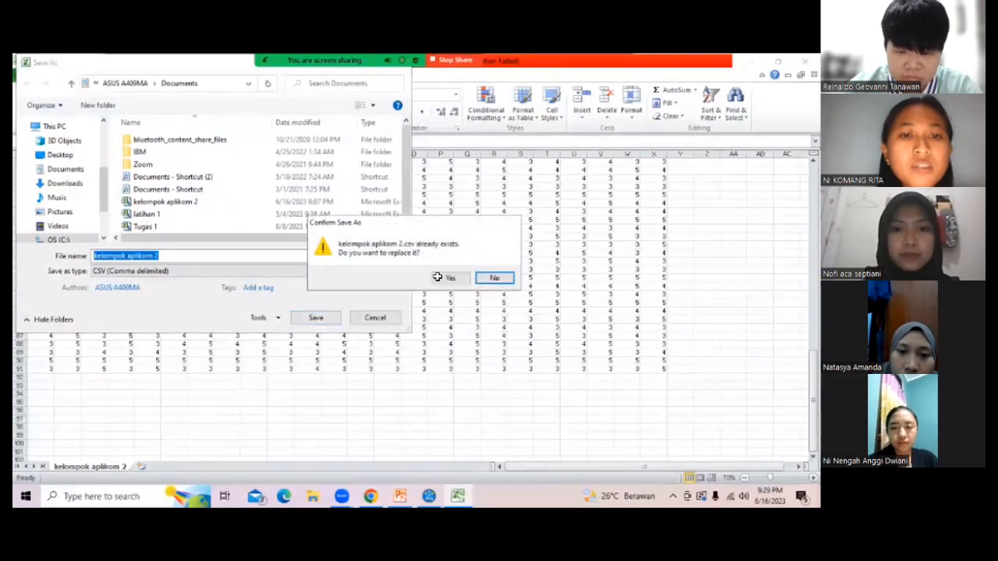
{"action": "left_click", "coordinate": [438, 277]}
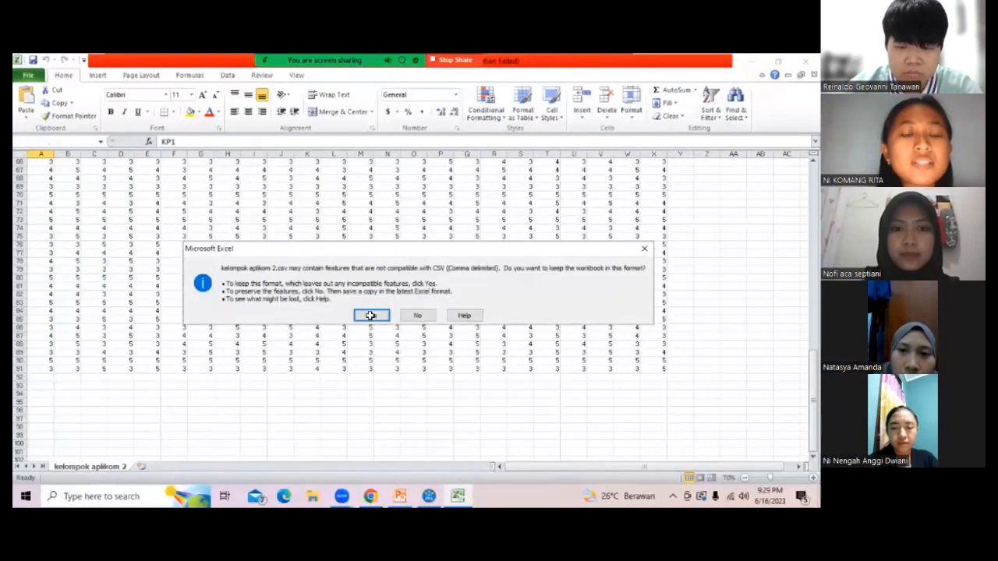
{"action": "left_click", "coordinate": [370, 315]}
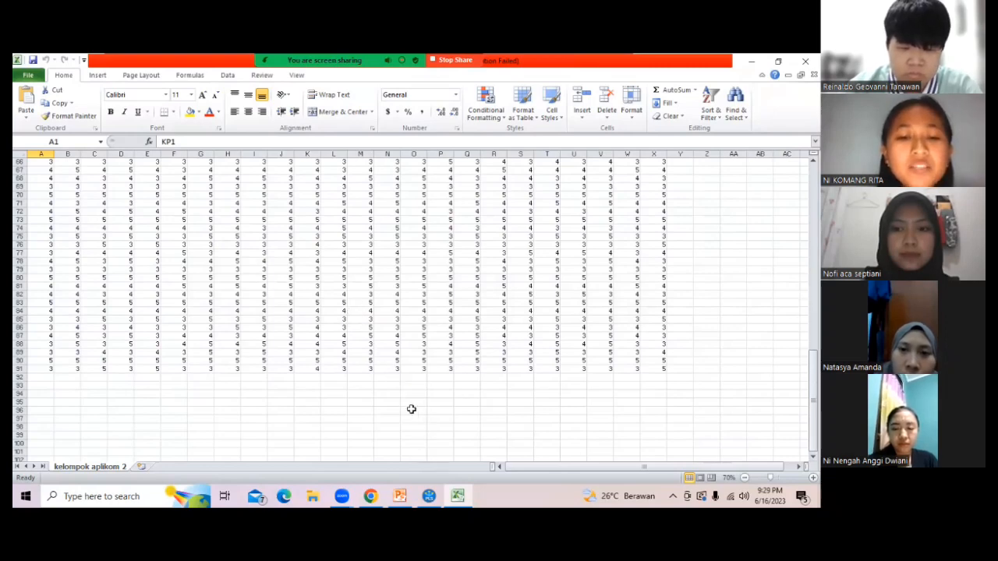
- Switch to SmartPLS and create a new project named "UAS KELOMPOK 2"
{"action": "left_click", "coordinate": [430, 499]}
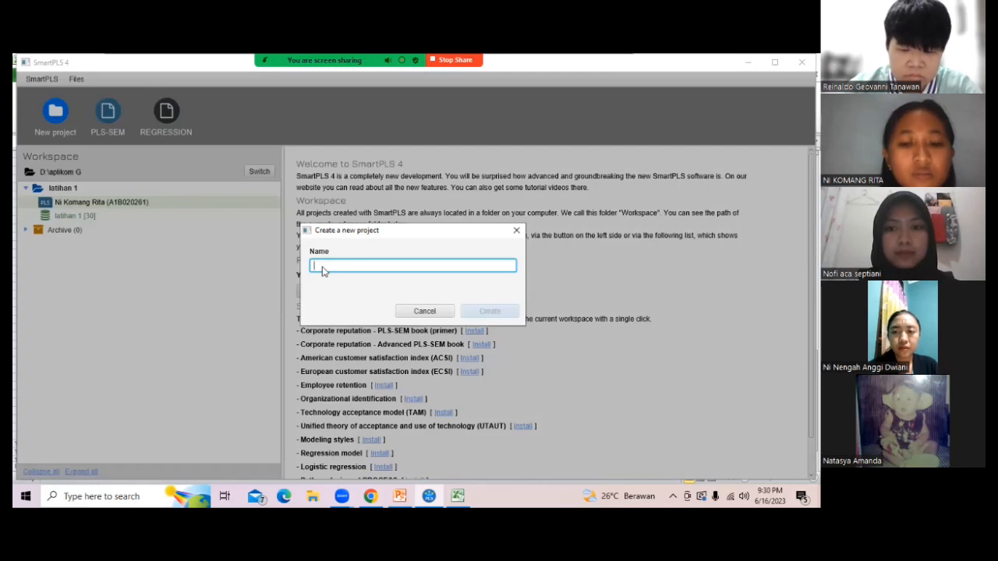
{"action": "type", "text": "UAS"}
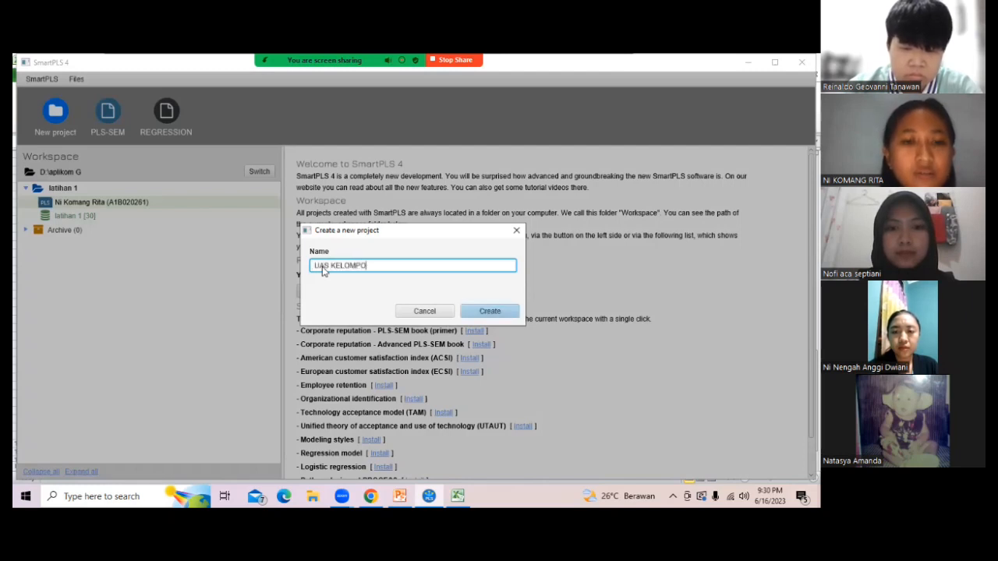
{"action": "type", "text": "KELOMPOK 2"}
{"action": "left_click", "coordinate": [480, 315]}
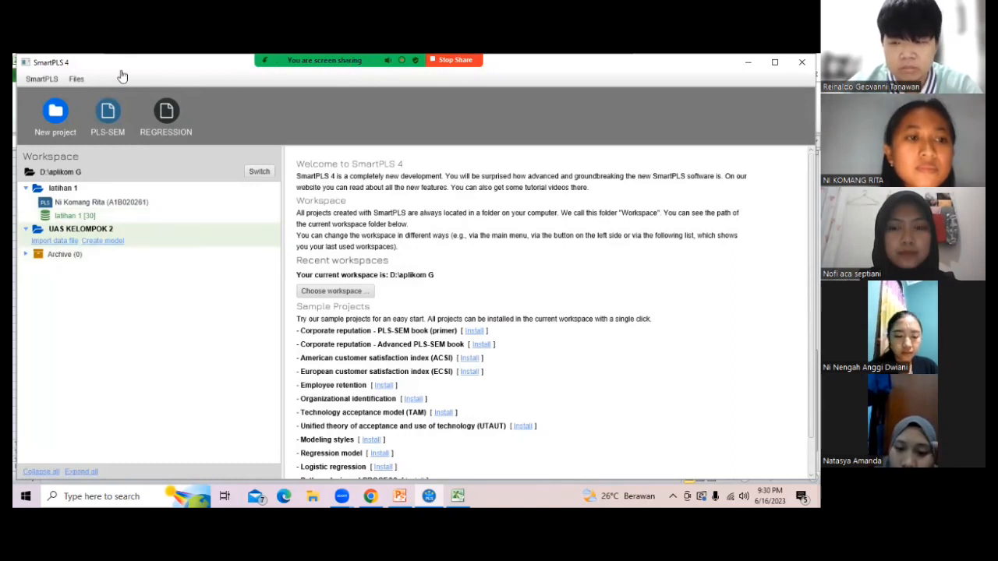
- Import the "kelompok aplikom 2" CSV file from Documents into the UAS KELOMPOK 2 project and return to the workspace
{"action": "left_click", "coordinate": [56, 242]}
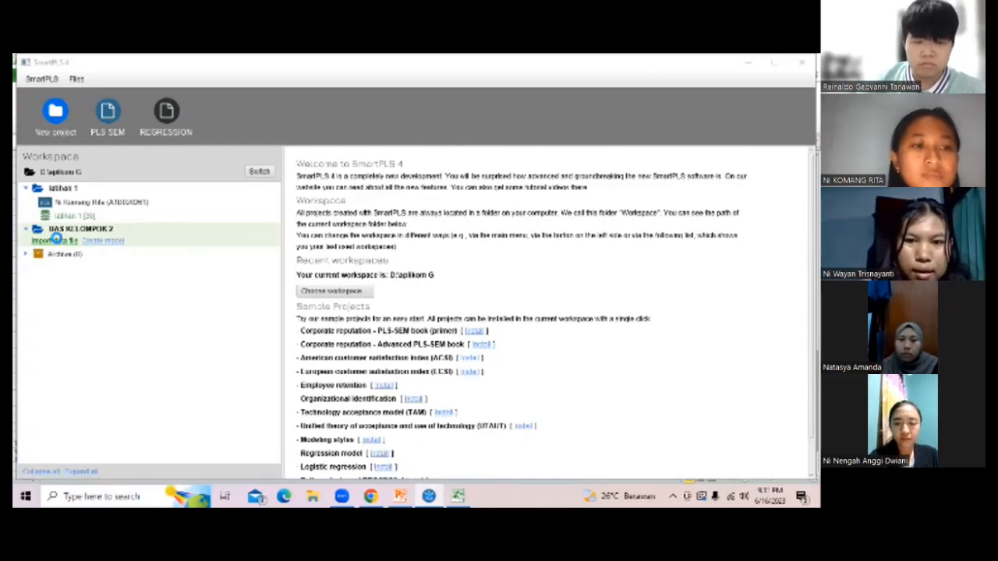
{"action": "left_click", "coordinate": [56, 242]}
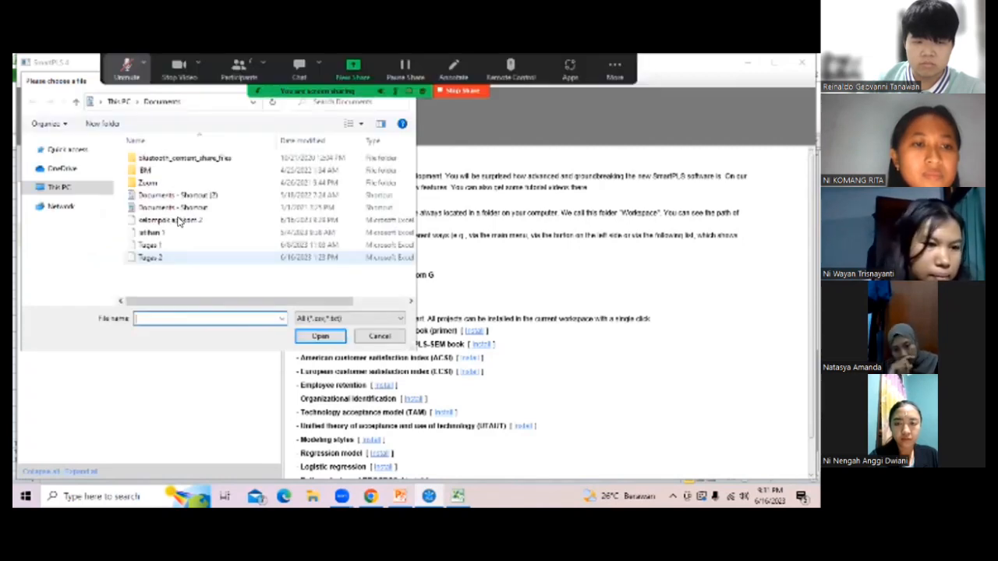
{"action": "left_click", "coordinate": [179, 222]}
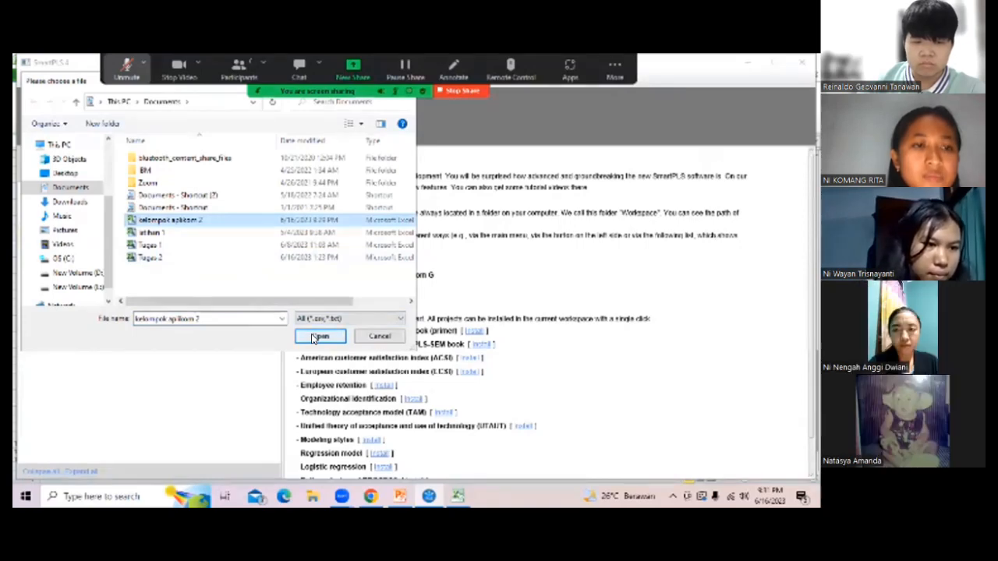
{"action": "left_click", "coordinate": [316, 337]}
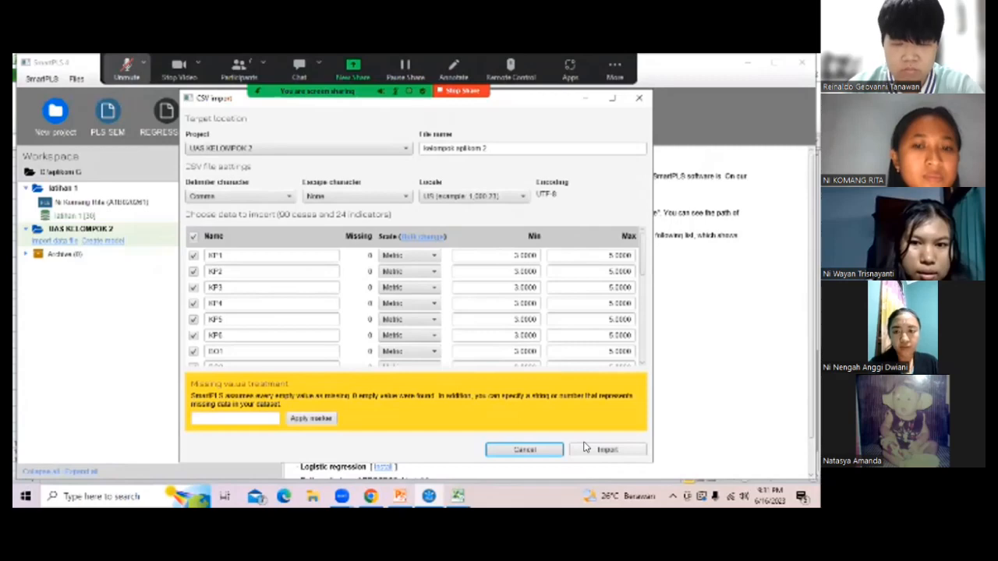
{"action": "left_click", "coordinate": [588, 449]}
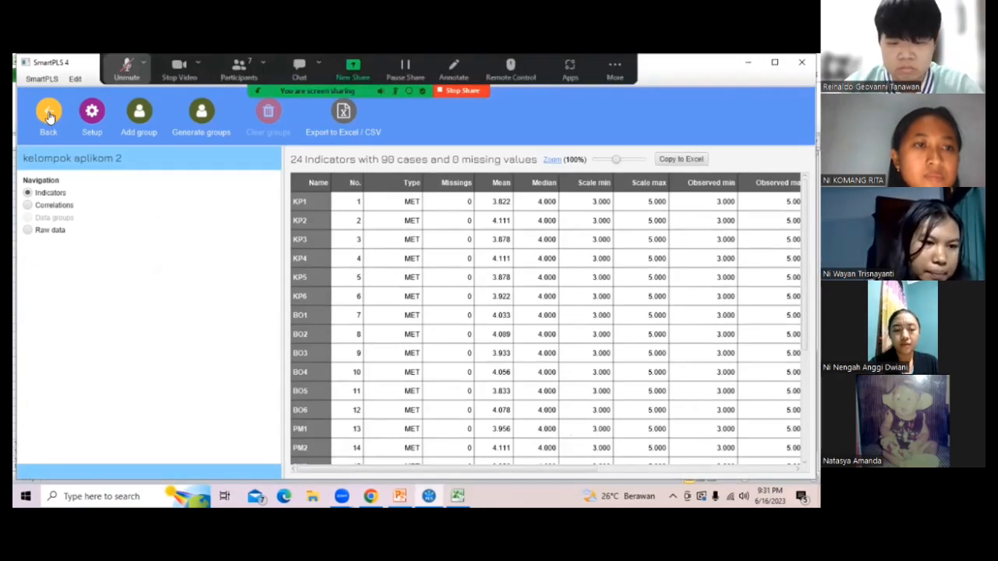
{"action": "left_click", "coordinate": [49, 114]}
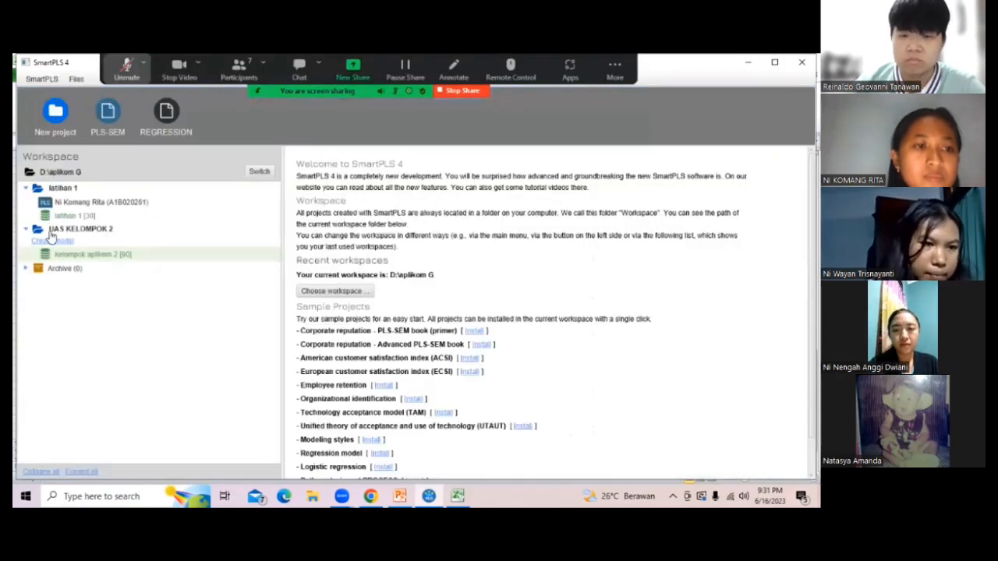
- Create a PLS-SEM model named "APLIKOM" in the UAS KELOMPOK 2 project
{"action": "left_click", "coordinate": [53, 241]}
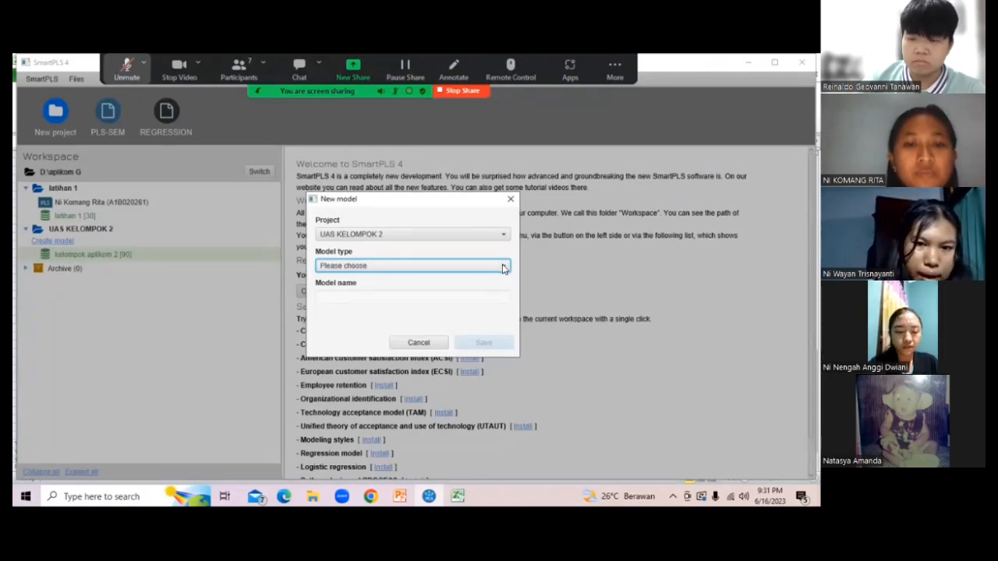
{"action": "left_click", "coordinate": [365, 267]}
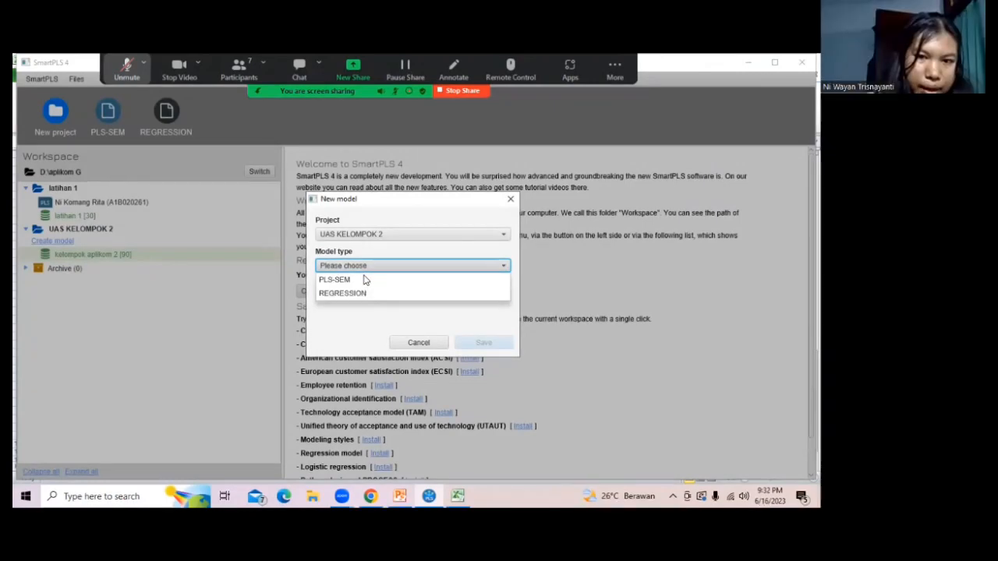
{"action": "left_click", "coordinate": [342, 280]}
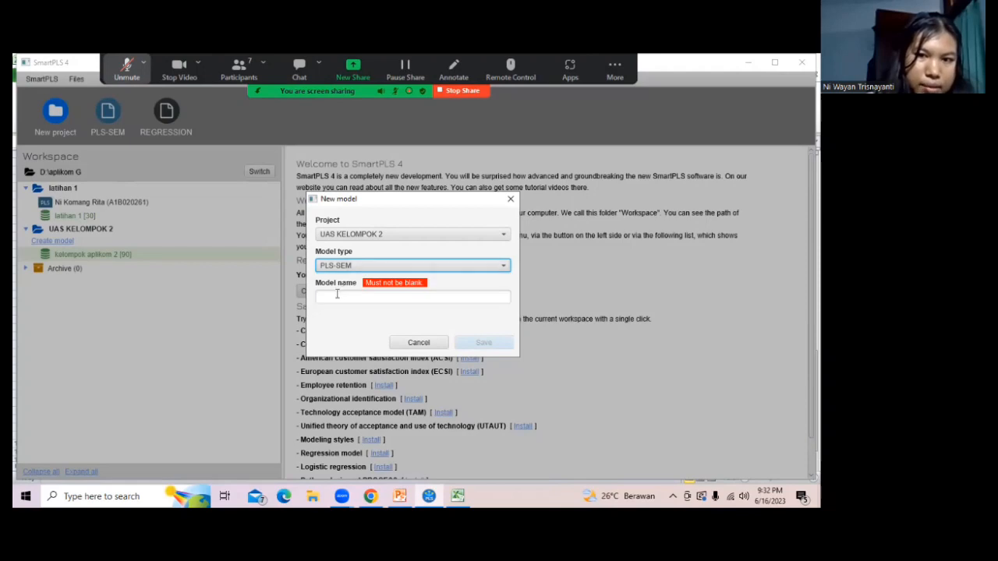
{"action": "left_click", "coordinate": [335, 300]}
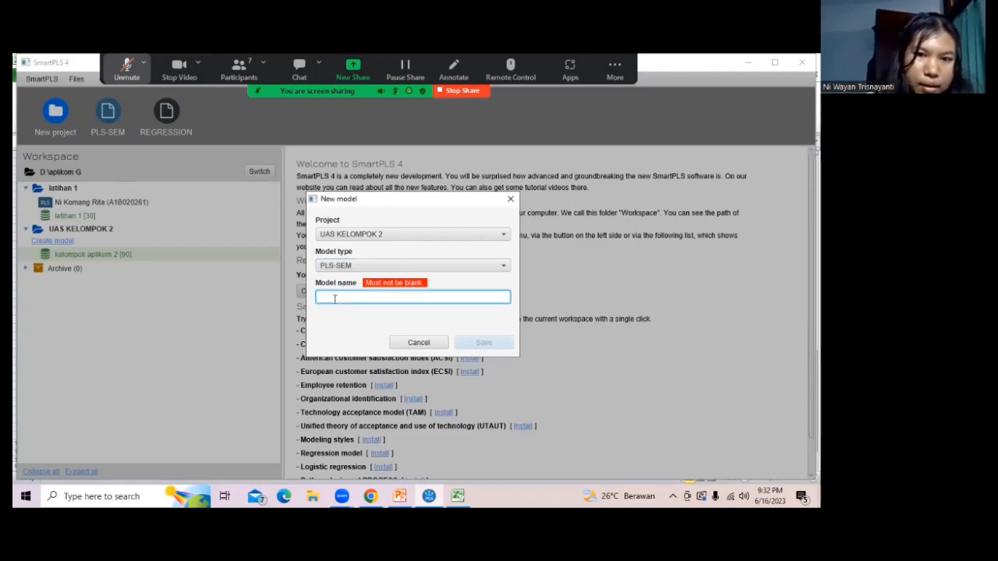
{"action": "type", "text": "A"}
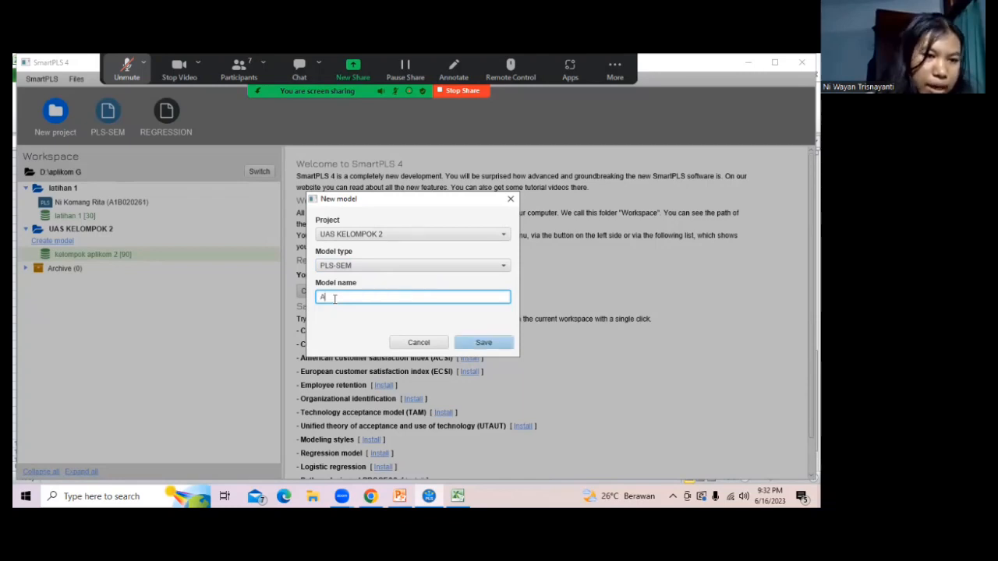
{"action": "type", "text": "PLIKOM"}
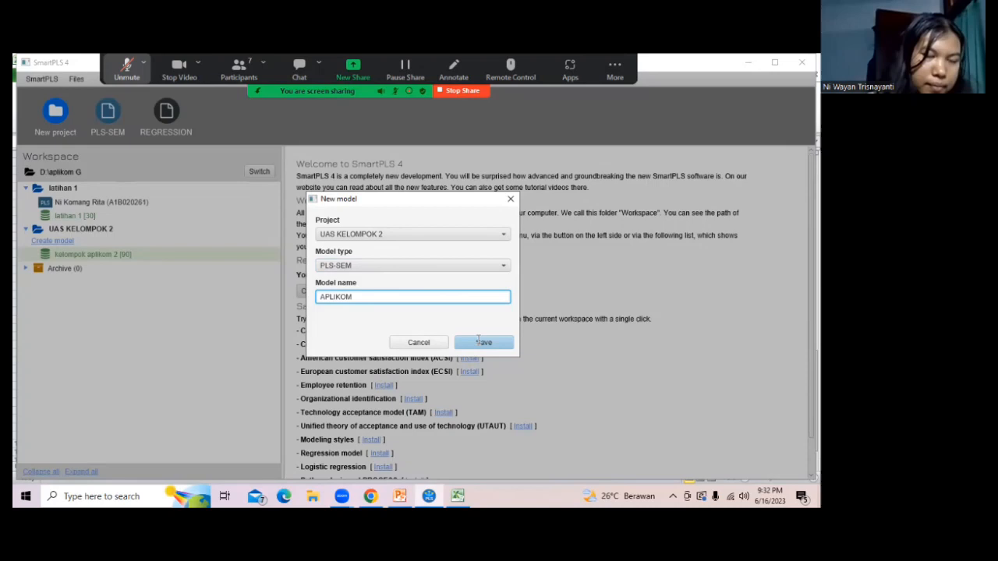
{"action": "left_click", "coordinate": [478, 341]}
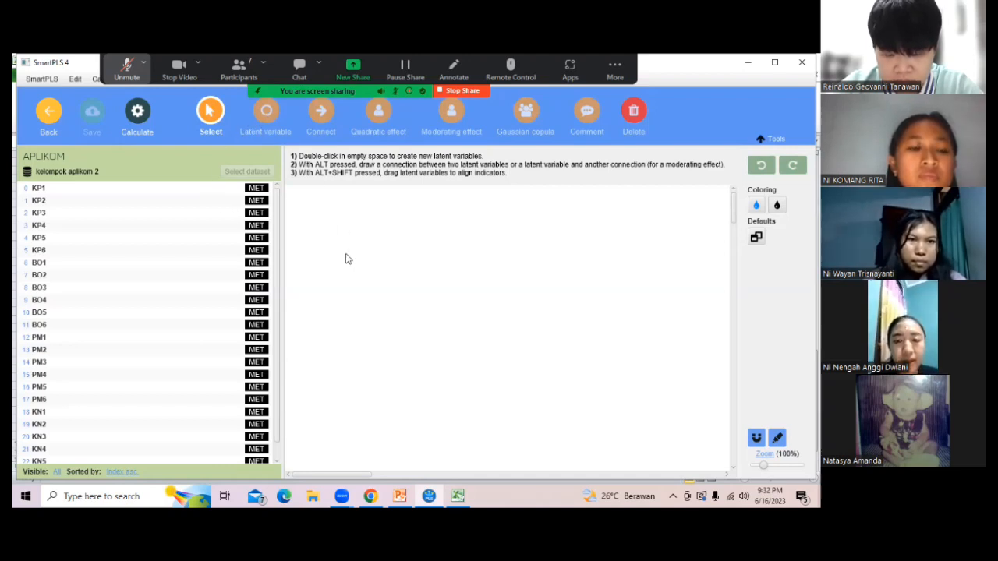
{"action": "left_click", "coordinate": [265, 125]}
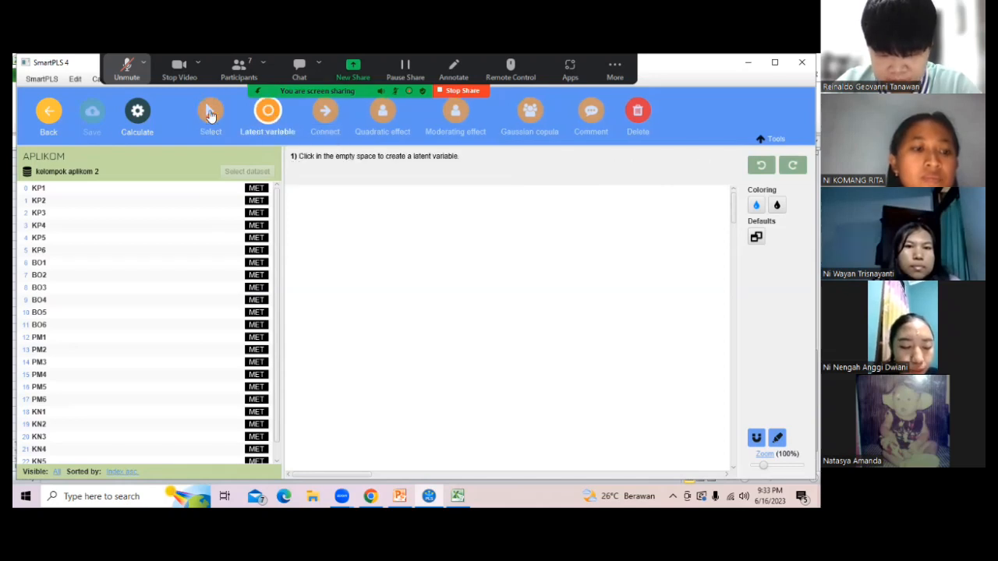
{"action": "left_click", "coordinate": [208, 114]}
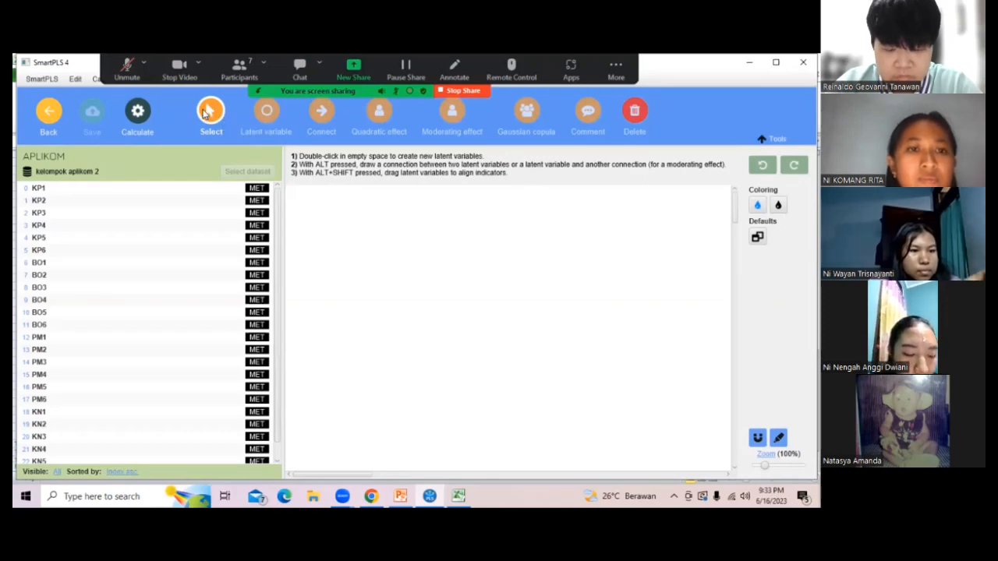
{"action": "left_click", "coordinate": [269, 121]}
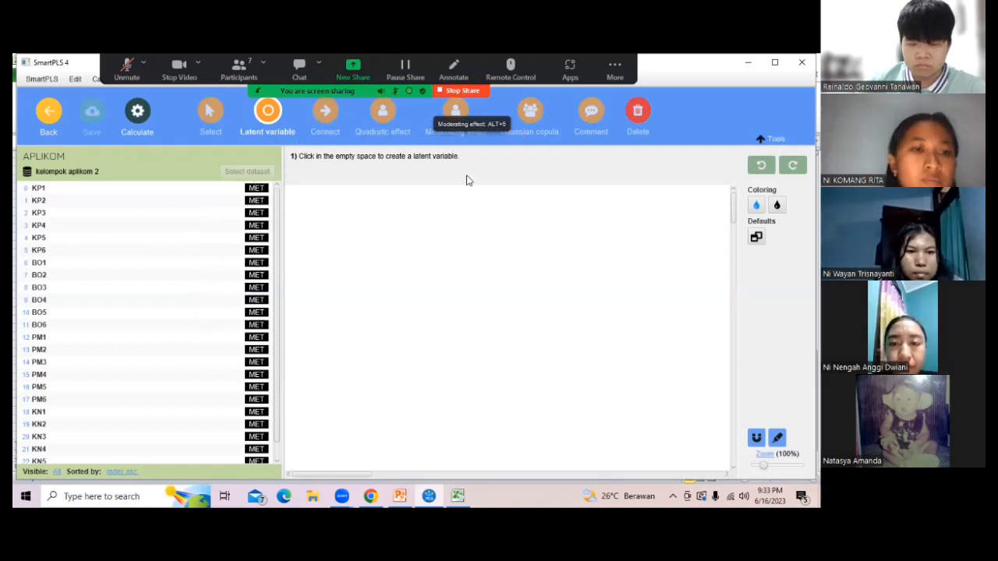
{"action": "left_click", "coordinate": [216, 114]}
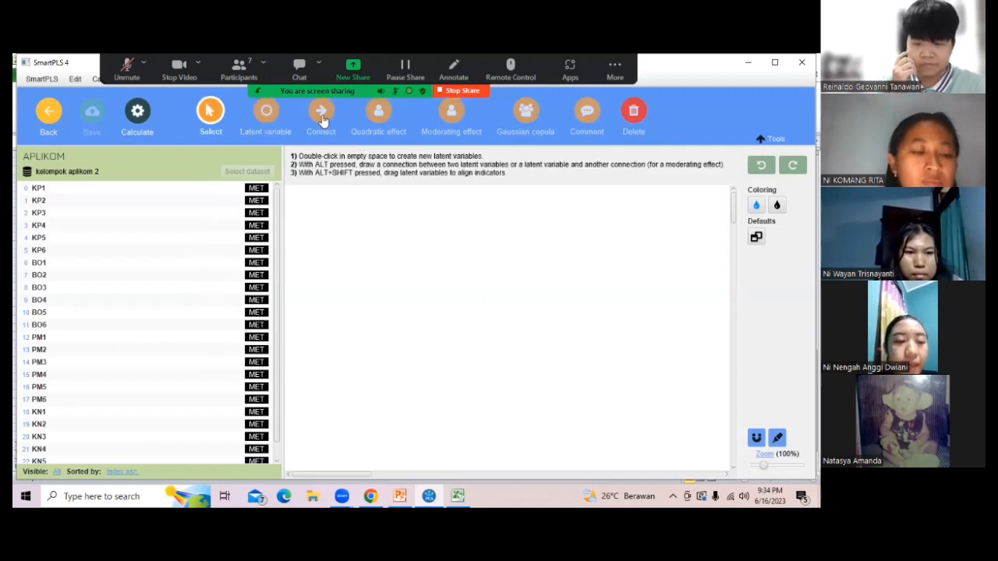
{"action": "left_click", "coordinate": [323, 116]}
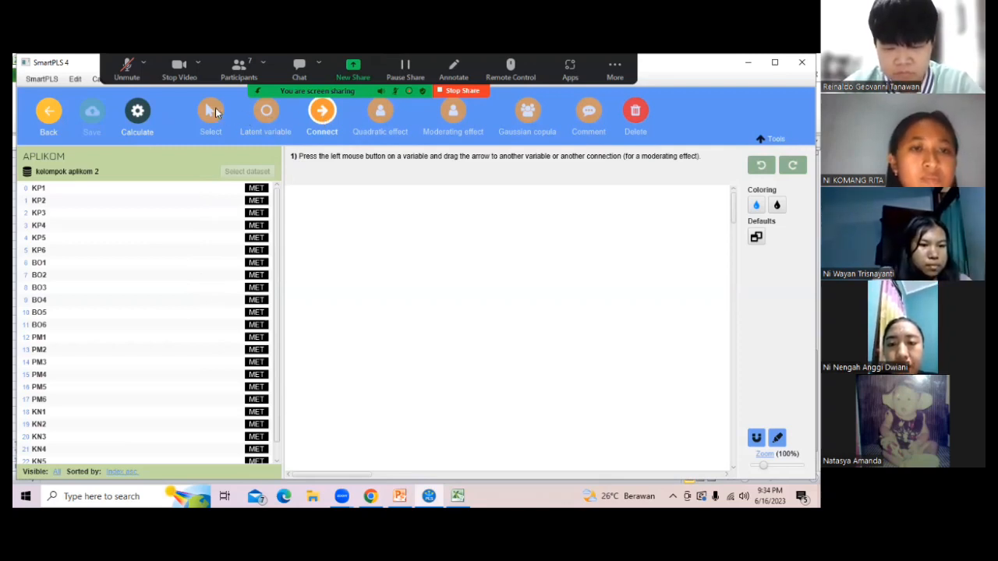
{"action": "key", "text": "Escape"}
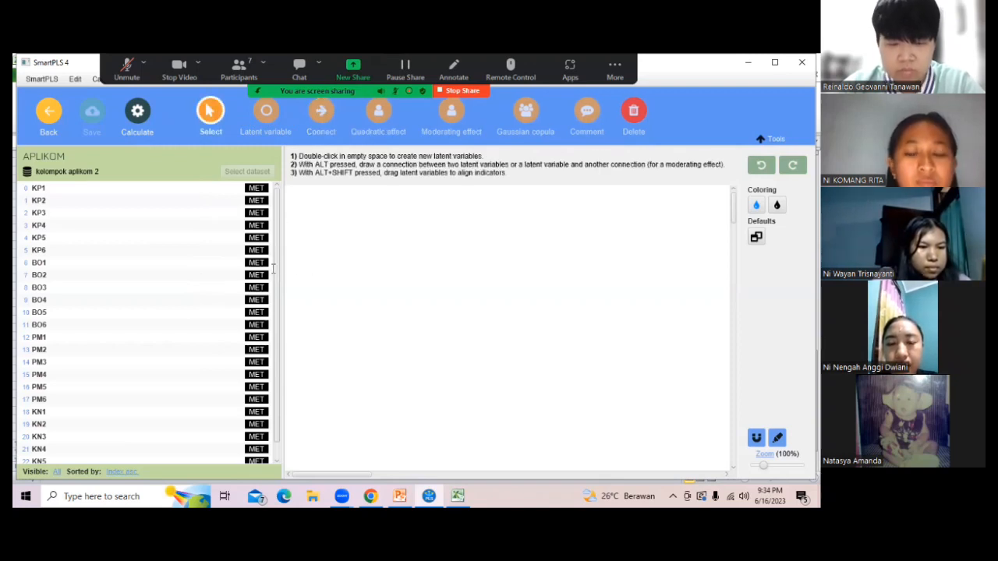
- Create a latent variable named "KP" at the left edge of the empty model canvas
{"action": "double_click", "coordinate": [271, 269]}
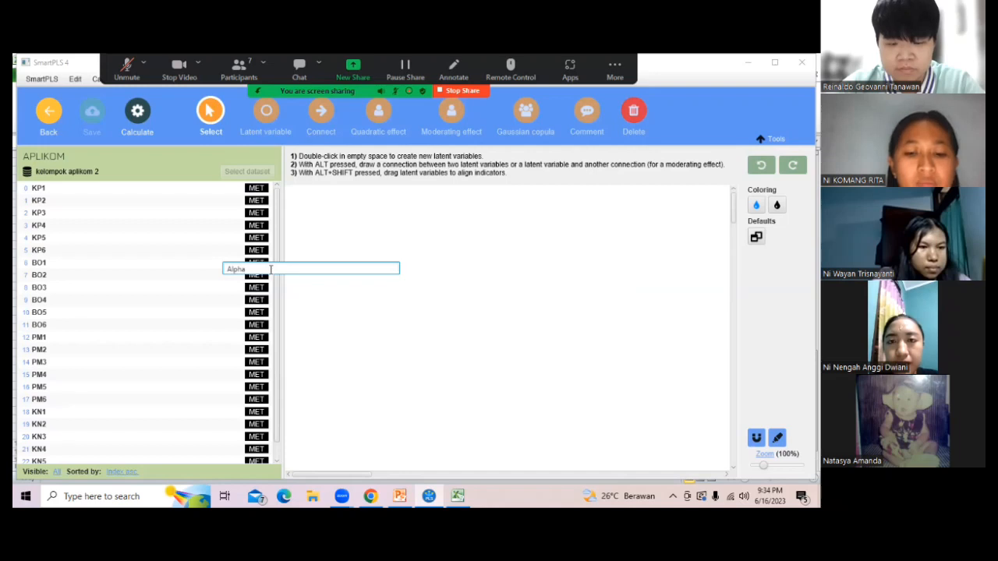
{"action": "type", "text": "A"}
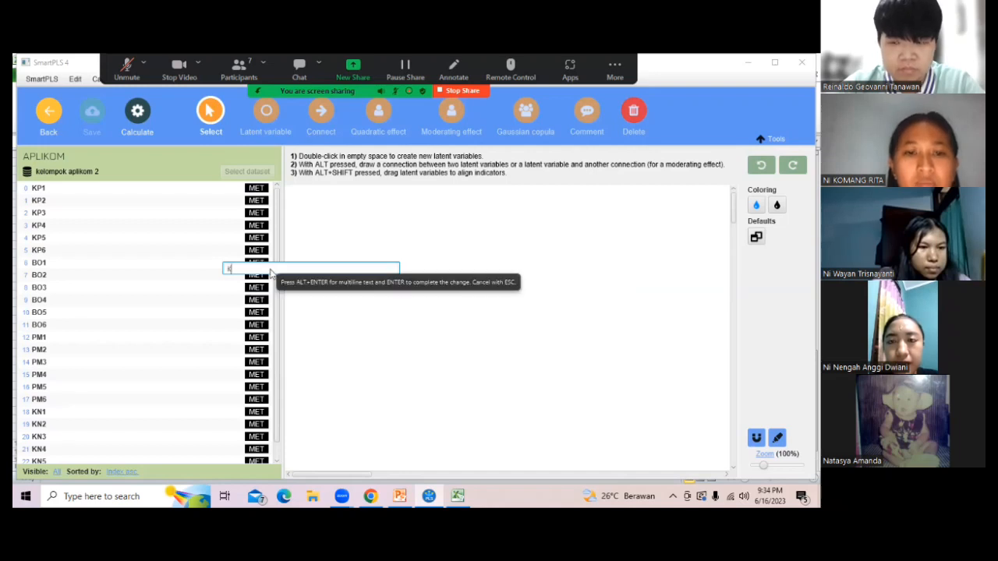
{"action": "key", "text": "Escape"}
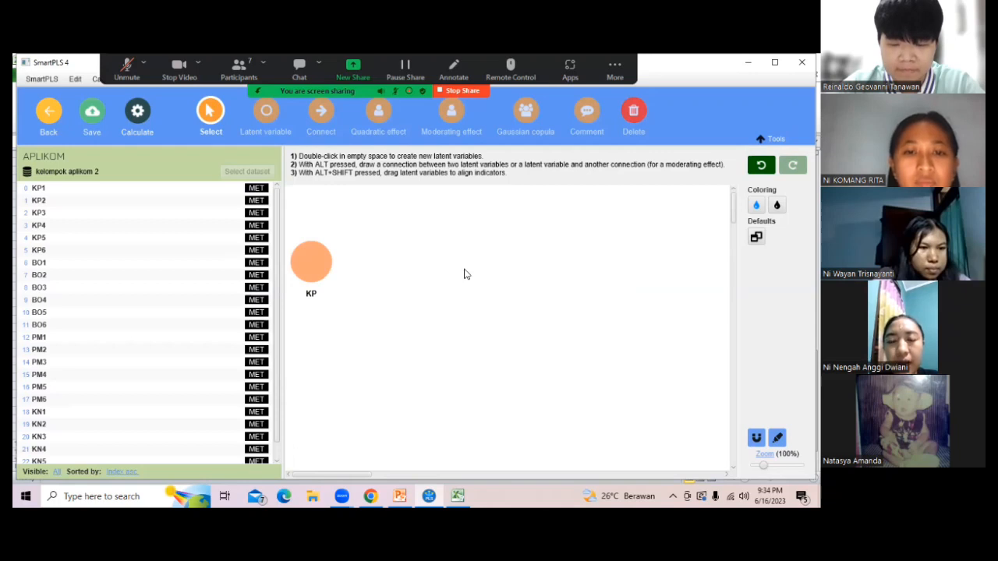
- Add a second latent variable named "KN" to the right of KP on the model canvas
{"action": "double_click", "coordinate": [464, 274]}
{"action": "type", "text": "Alpha"}
{"action": "key", "text": "BackSpace"}
{"action": "key", "text": "BackSpace"}
{"action": "key", "text": "BackSpace"}
{"action": "key", "text": "BackSpace"}
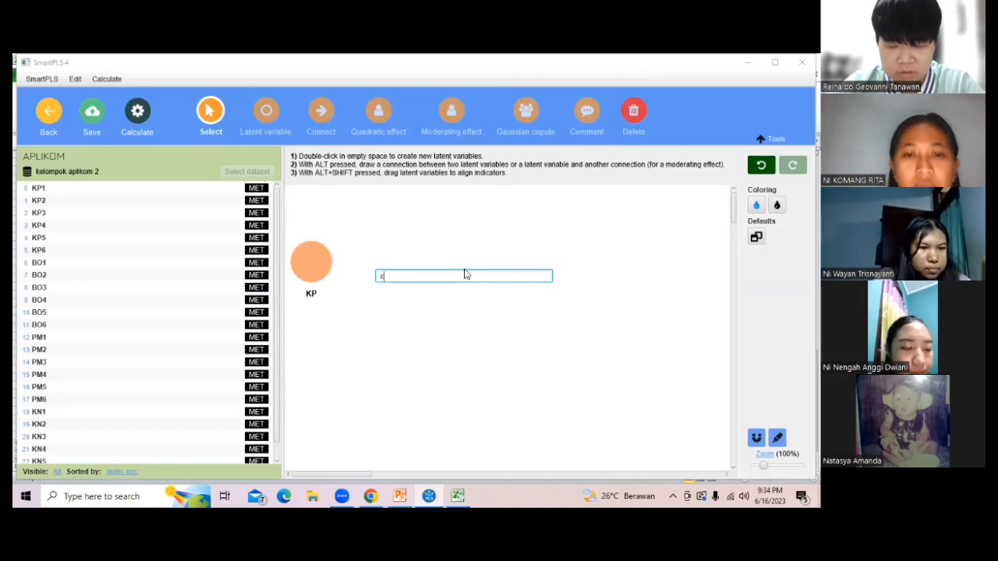
{"action": "key", "text": "Return"}
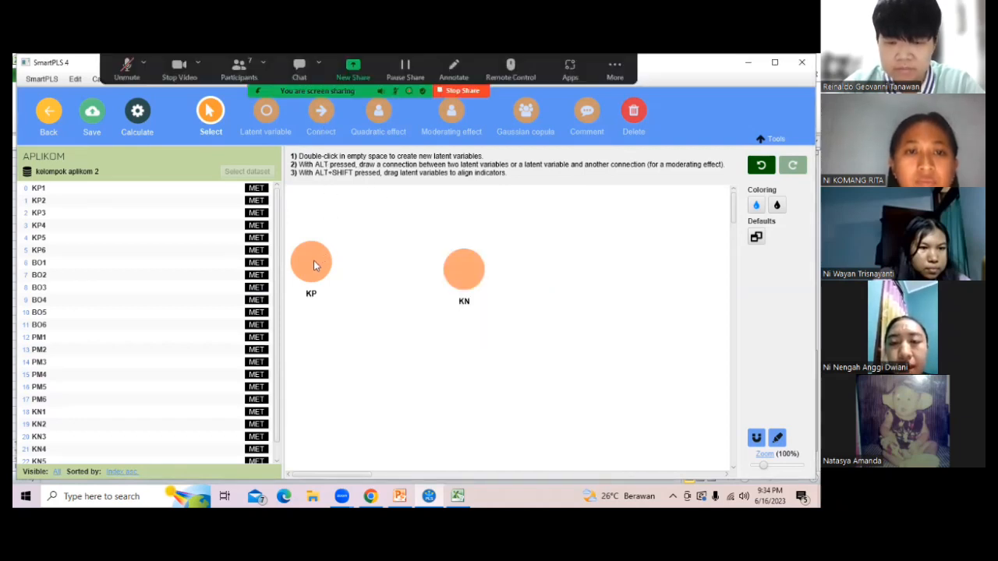
- Connect the latent variable KP to KN with a path arrow and return to selection mode
{"action": "key", "text": "alt"}
{"action": "left_click_drag", "start_coordinate": [313, 261], "coordinate": [459, 268]}
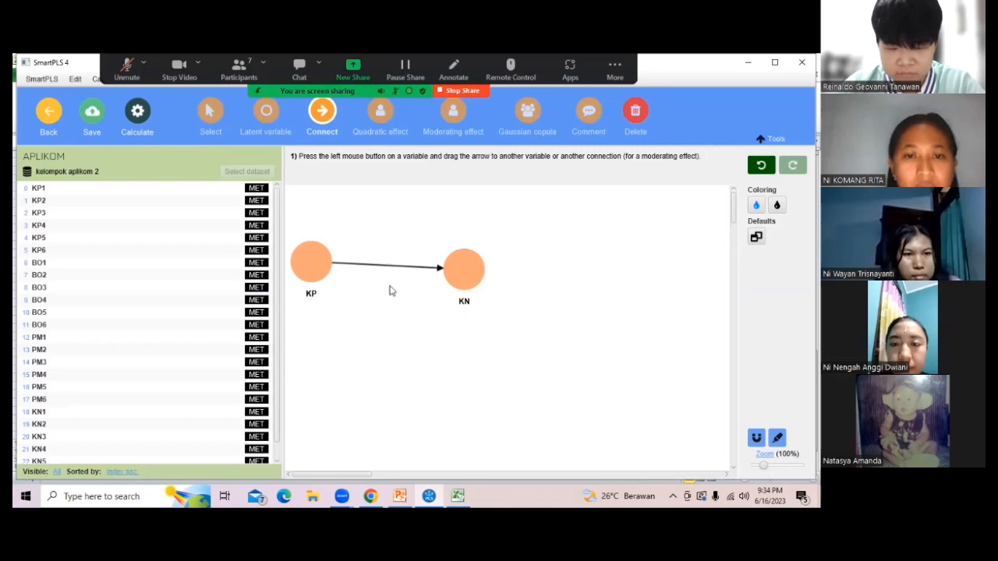
{"action": "key", "text": "Escape"}
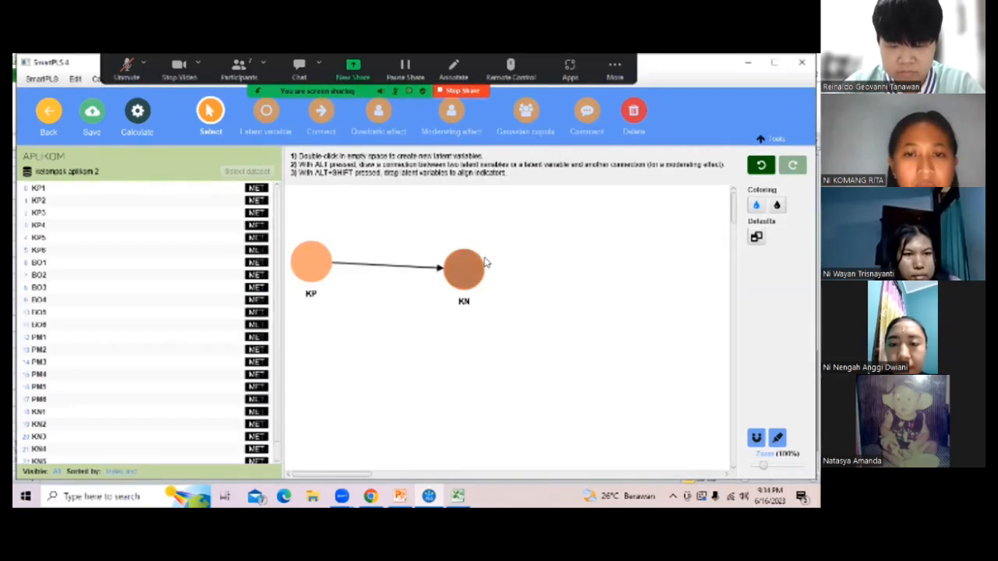
- Move the latent variables KN and KP further right on the canvas so they sit level with each other
{"action": "left_click", "coordinate": [477, 262]}
{"action": "left_click_drag", "start_coordinate": [526, 256], "coordinate": [546, 255]}
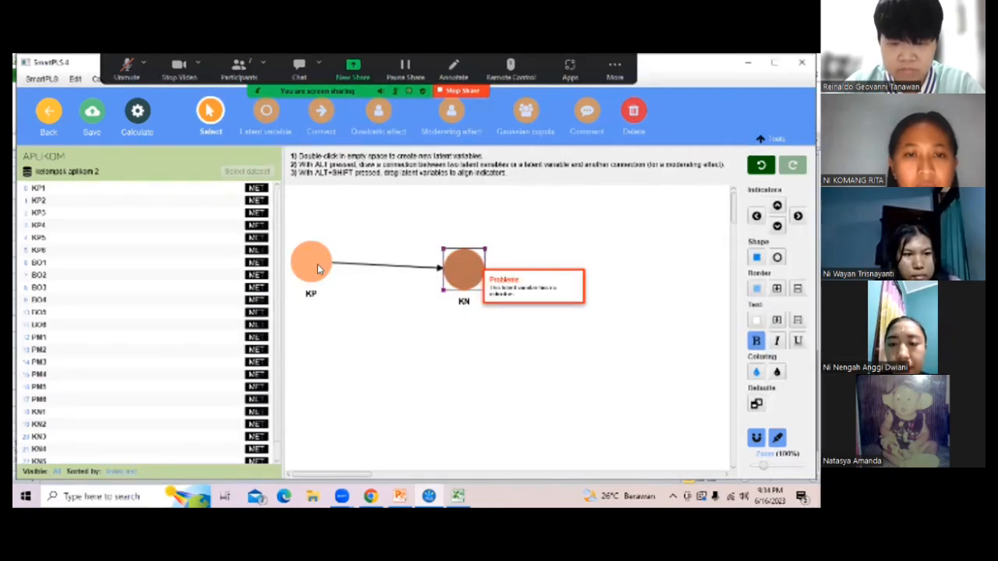
{"action": "left_click", "coordinate": [313, 265]}
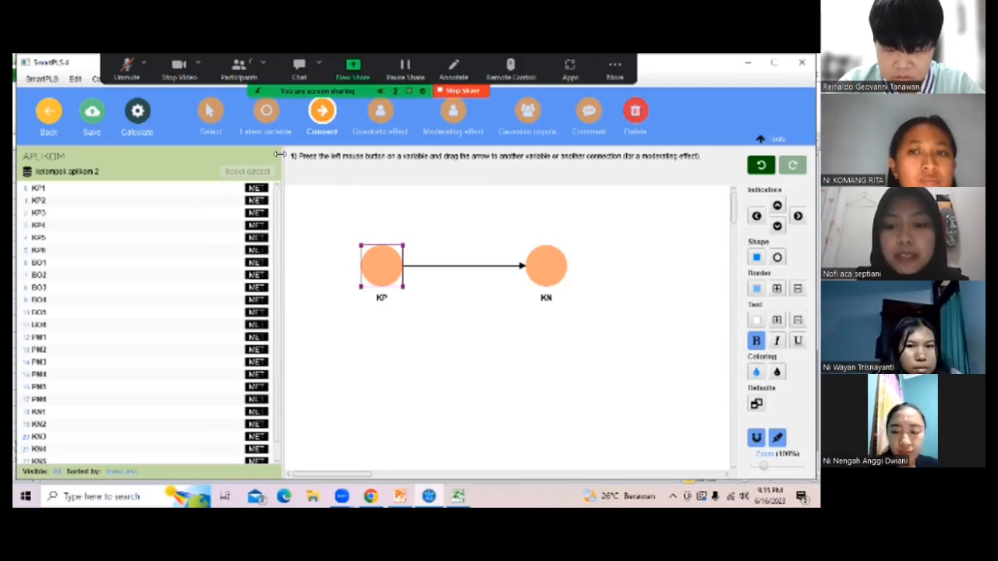
{"action": "left_click", "coordinate": [633, 114]}
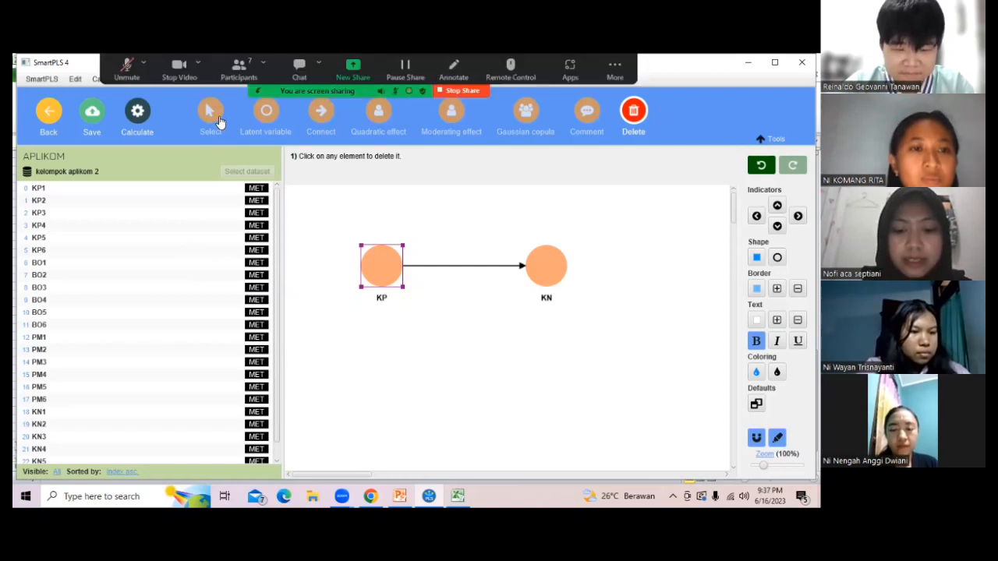
- Create a third latent variable named "BO" in the empty space below KP
{"action": "left_click", "coordinate": [269, 118]}
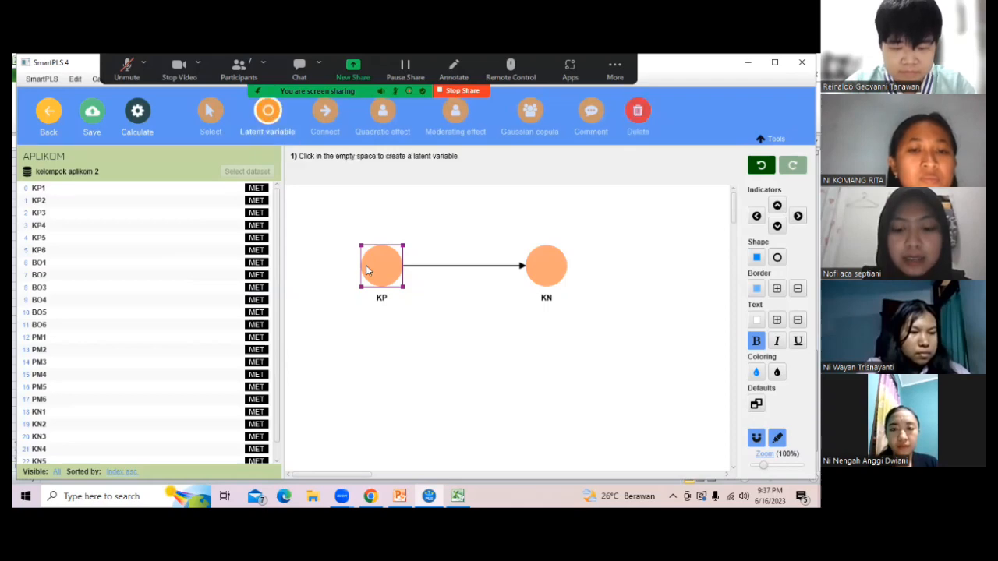
{"action": "left_click", "coordinate": [375, 332]}
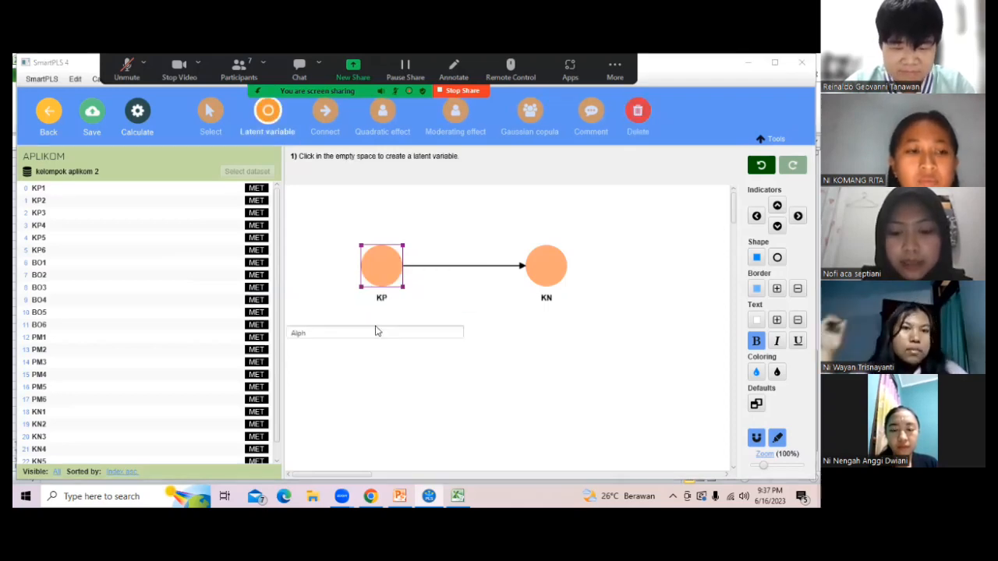
{"action": "key", "text": "BackSpace"}
{"action": "key", "text": "BackSpace"}
{"action": "key", "text": "BackSpace"}
{"action": "key", "text": "BackSpace"}
{"action": "key", "text": "BackSpace"}
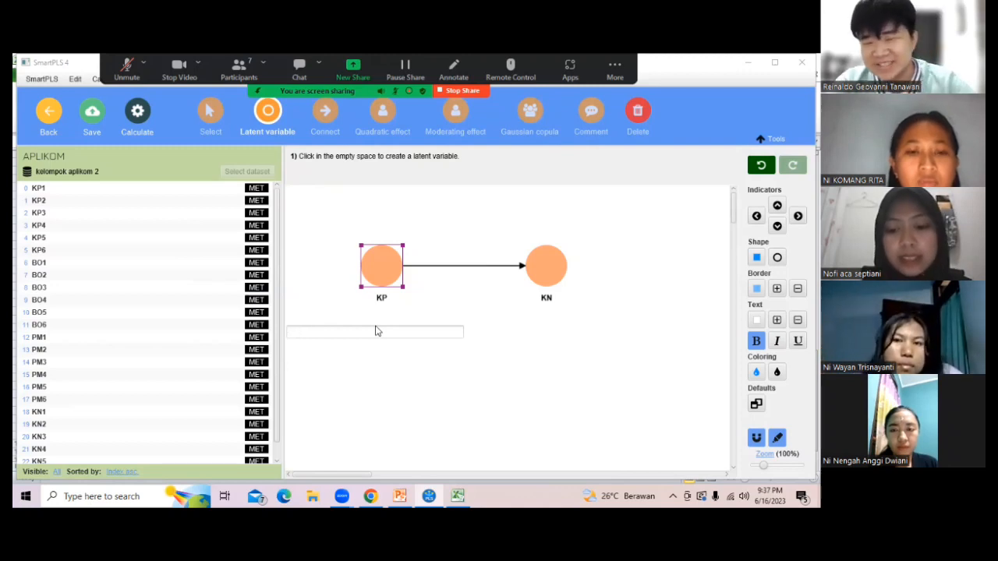
{"action": "type", "text": "B"}
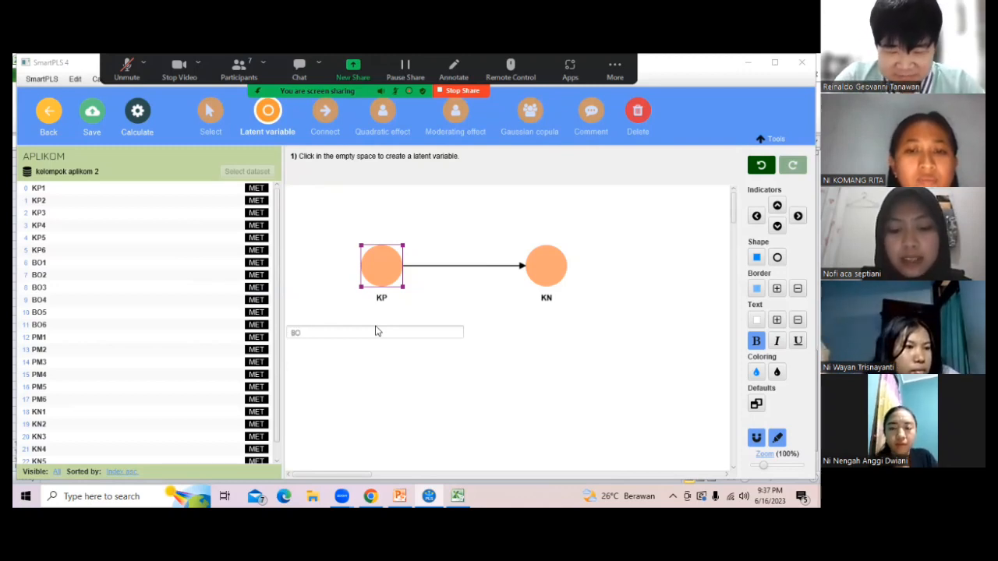
{"action": "type", "text": "O"}
{"action": "key", "text": "Return"}
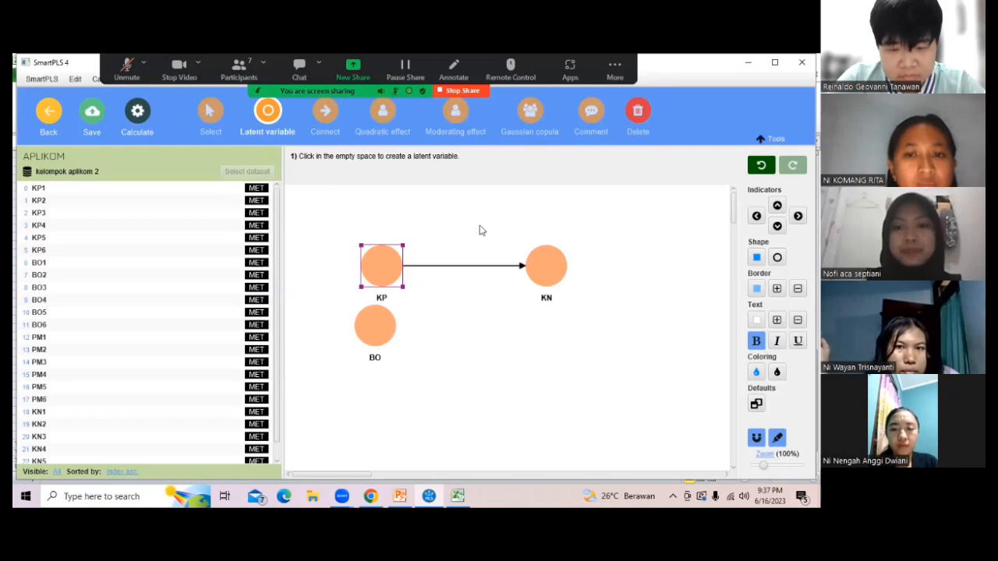
- Connect BO to KN with a path arrow, and reposition KN between the two predictors and BO directly below KP
{"action": "key", "text": "Escape"}
{"action": "left_click", "coordinate": [546, 270]}
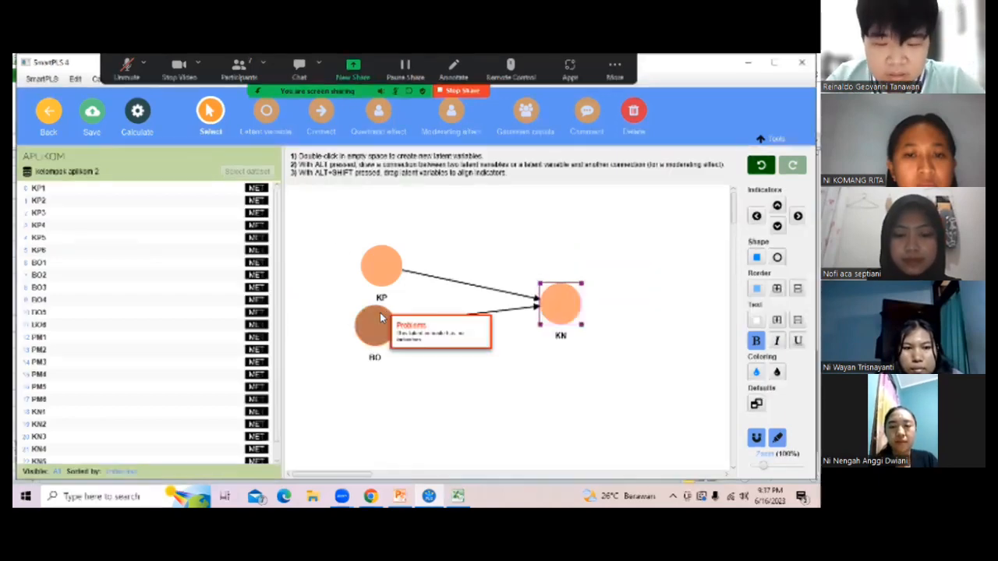
{"action": "left_click", "coordinate": [380, 318]}
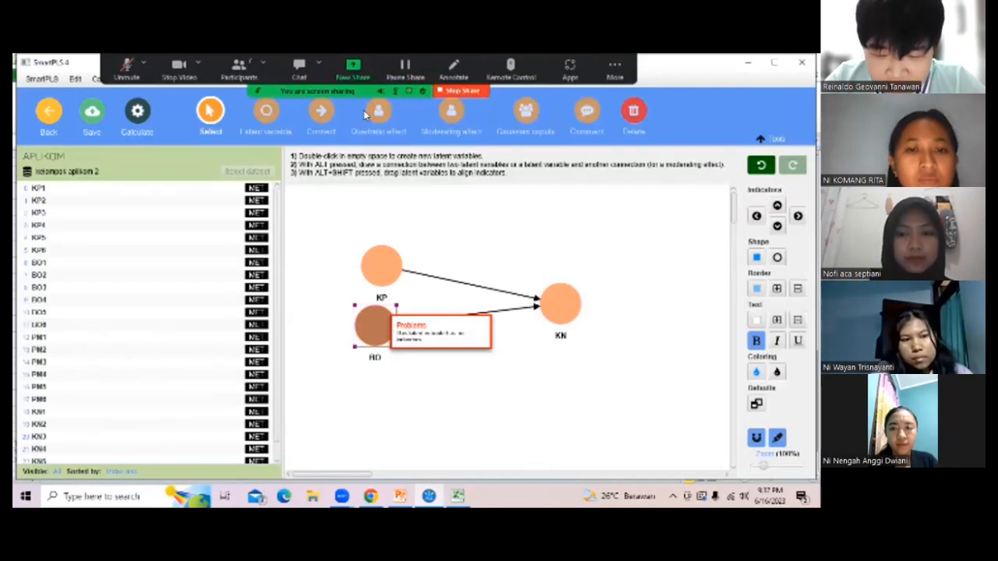
{"action": "left_click_drag", "start_coordinate": [388, 328], "coordinate": [395, 339]}
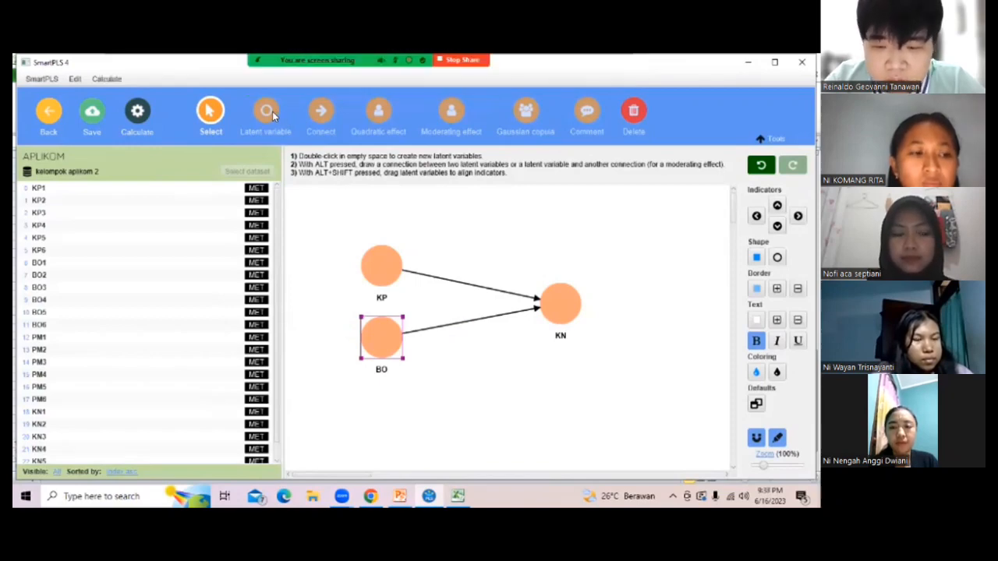
- Assign the indicators KP1 to KP6 to the latent variable KP and place them above it
{"action": "left_click", "coordinate": [153, 188]}
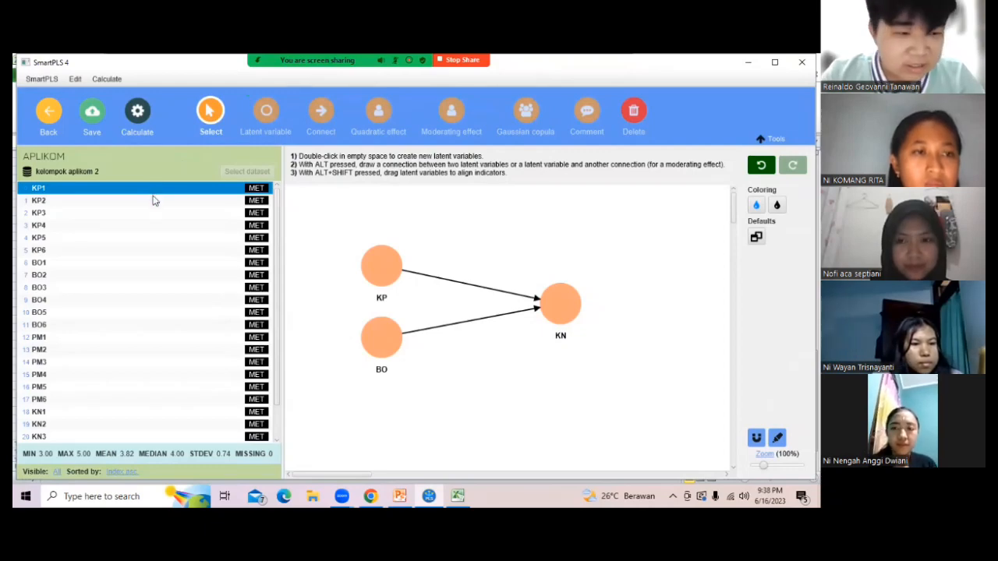
{"action": "key", "text": "Down"}
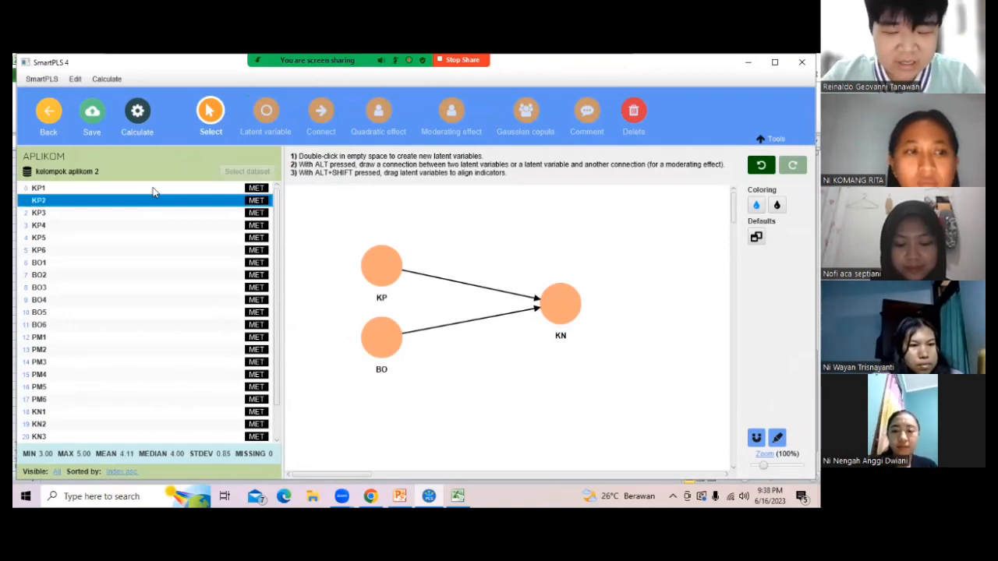
{"action": "left_click", "coordinate": [154, 191]}
{"action": "key", "text": "shift+Down"}
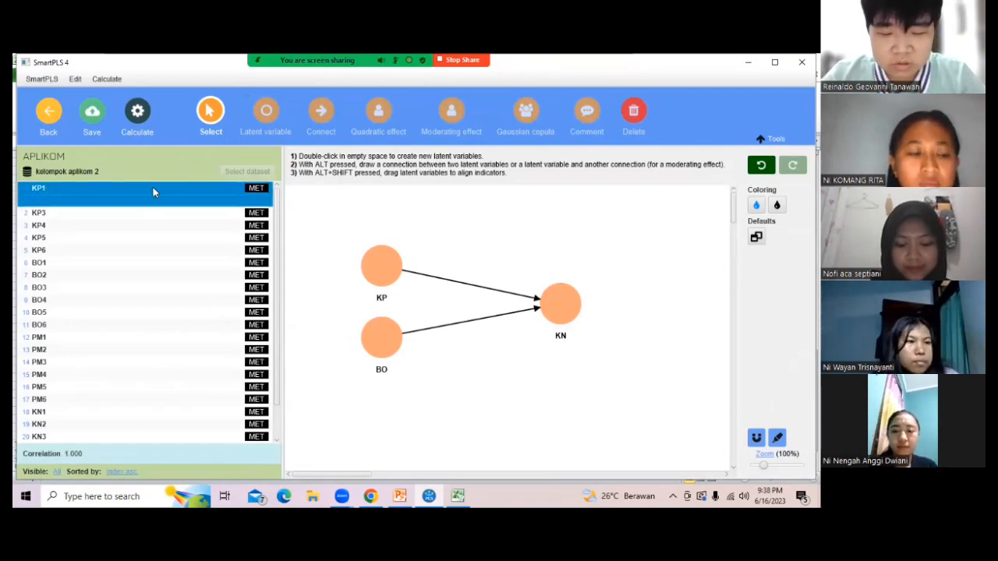
{"action": "key", "text": "shift+Down"}
{"action": "key", "text": "shift+Down"}
{"action": "key", "text": "shift+Down"}
{"action": "key", "text": "shift+Down"}
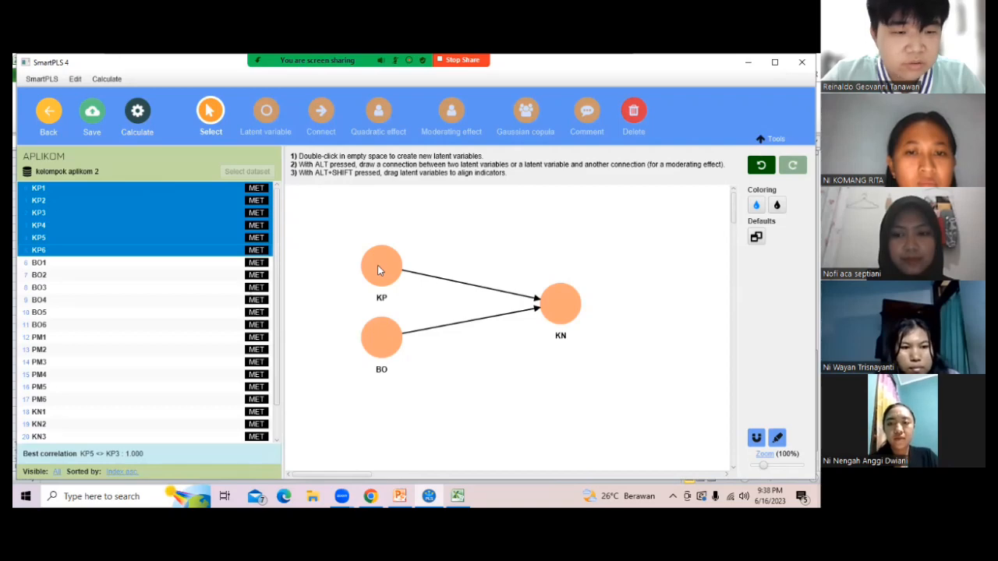
{"action": "left_click_drag", "start_coordinate": [218, 238], "coordinate": [378, 266]}
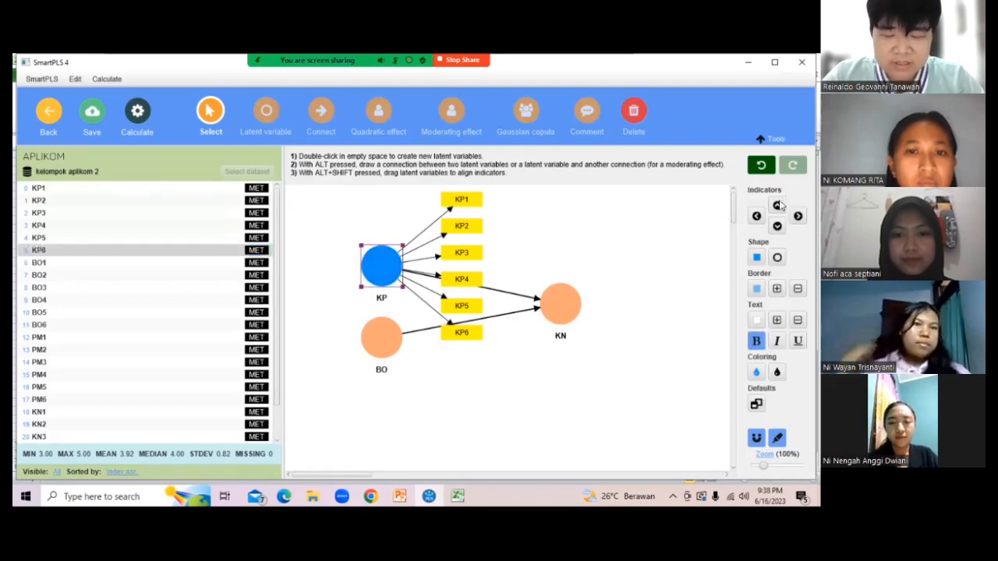
{"action": "left_click", "coordinate": [777, 205]}
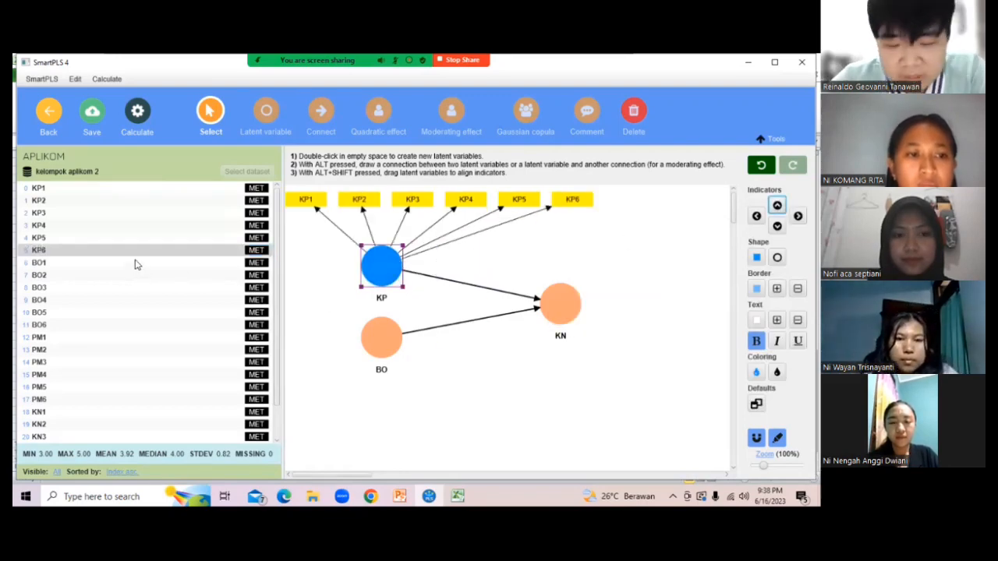
- Assign the indicators BO1 to BO6 to the latent variable BO and place them below it
{"action": "left_click", "coordinate": [135, 266]}
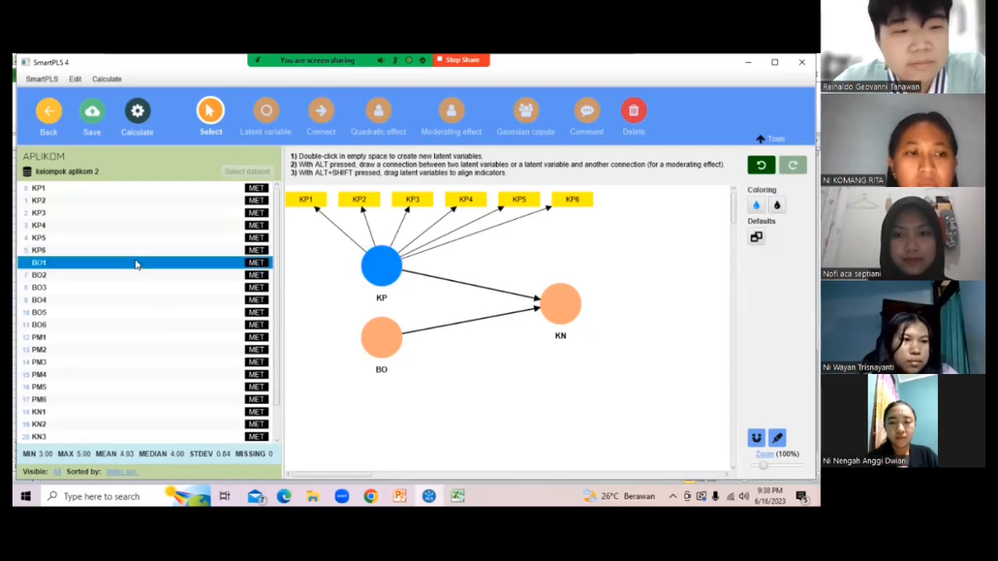
{"action": "key", "text": "shift+Down"}
{"action": "key", "text": "shift+Down"}
{"action": "key", "text": "shift+Down"}
{"action": "key", "text": "shift+Down"}
{"action": "key", "text": "shift+Down"}
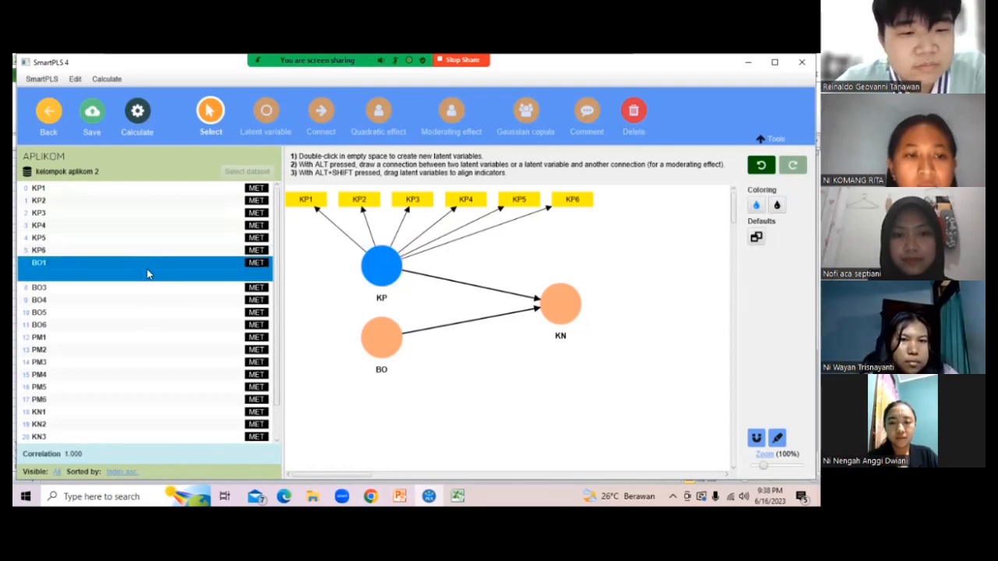
{"action": "left_click_drag", "start_coordinate": [158, 282], "coordinate": [372, 340]}
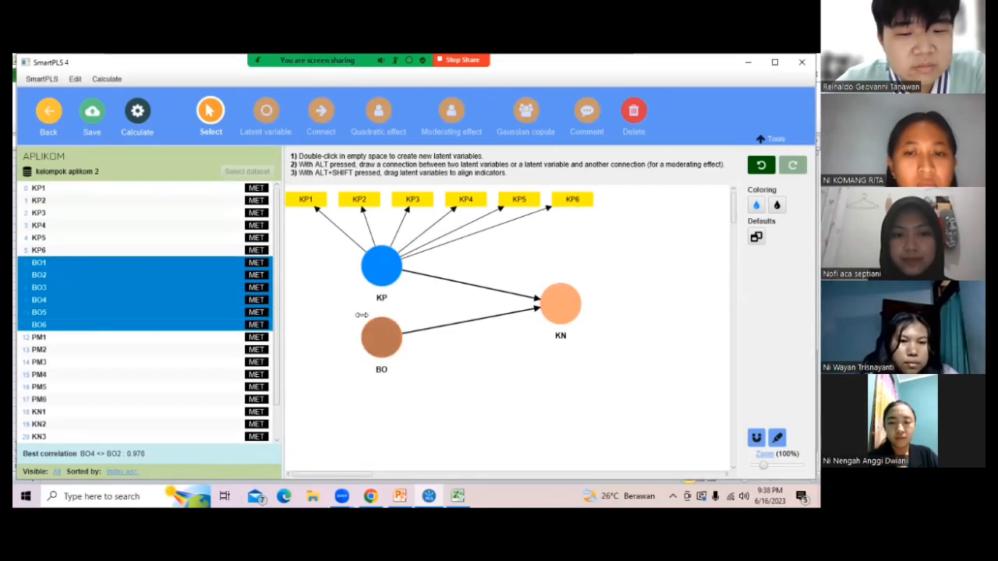
- Assign the indicators KN1 to KN6 to the latent variable KN, stacked on its right side
{"action": "left_click", "coordinate": [570, 302]}
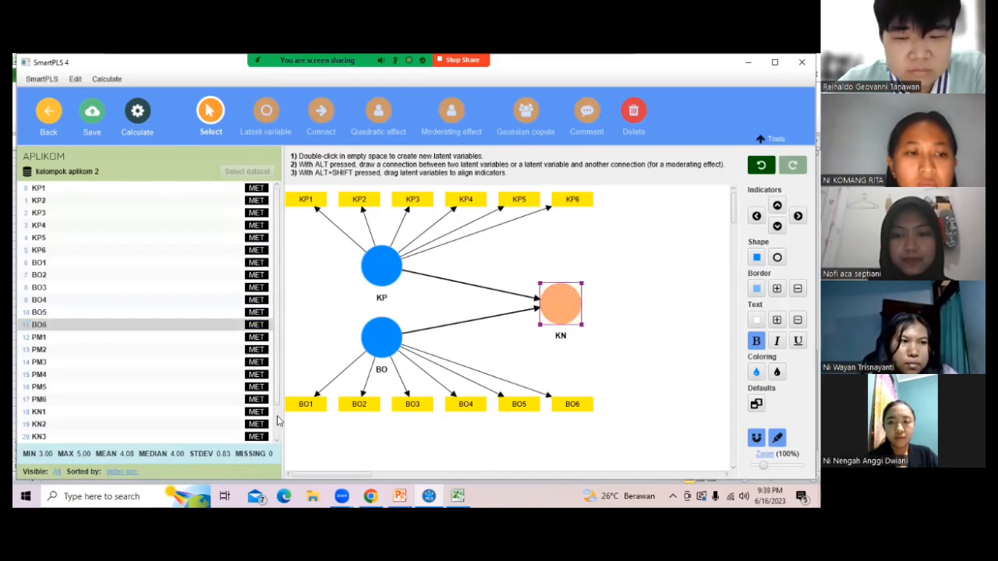
{"action": "scroll", "coordinate": [102, 319], "scroll_direction": "down", "scroll_amount": 1}
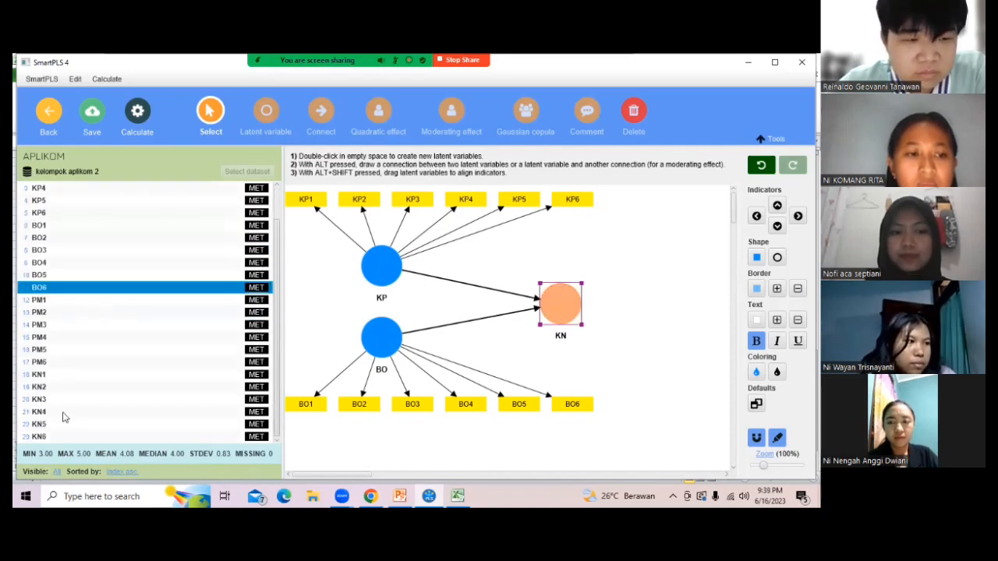
{"action": "scroll", "coordinate": [66, 401], "scroll_direction": "up", "scroll_amount": 1}
{"action": "scroll", "coordinate": [74, 380], "scroll_direction": "down", "scroll_amount": 1}
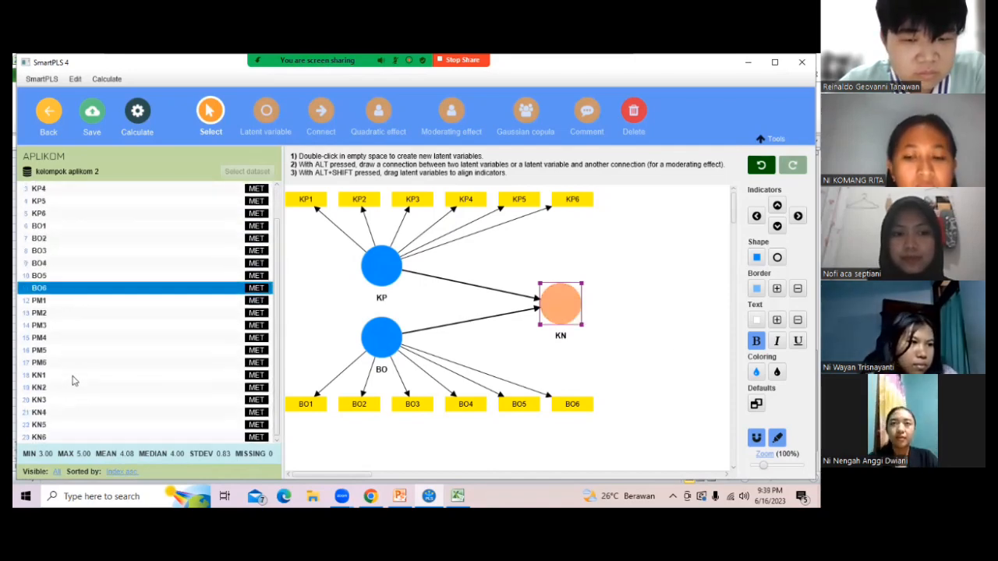
{"action": "left_click", "coordinate": [72, 378]}
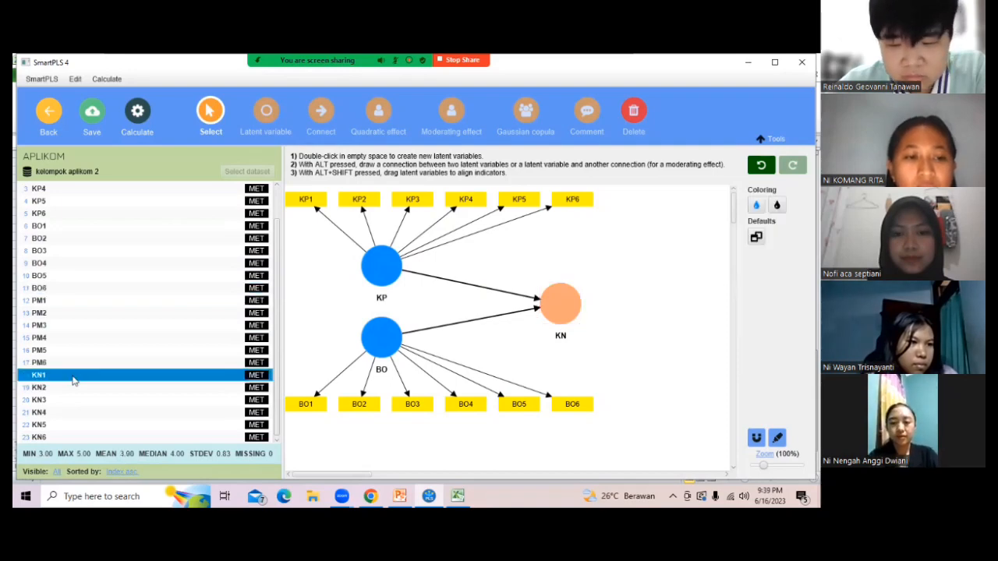
{"action": "key", "text": "shift+Down"}
{"action": "key", "text": "shift+Down"}
{"action": "key", "text": "shift+Down"}
{"action": "key", "text": "shift+Down"}
{"action": "key", "text": "shift+Down"}
{"action": "left_click_drag", "start_coordinate": [95, 389], "coordinate": [559, 306]}
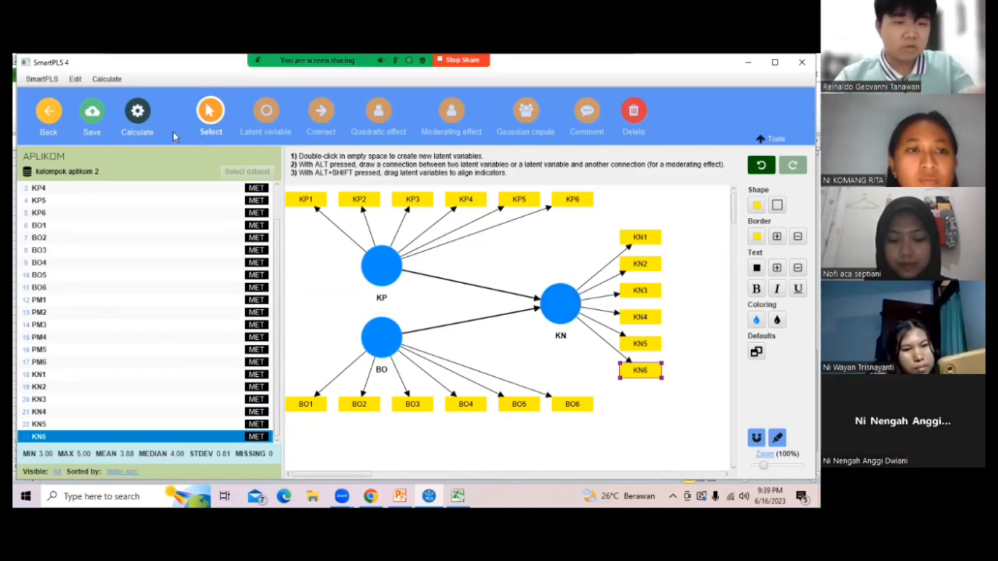
- Look over the calculation algorithms offered for the model, then dismiss the list without running any
{"action": "left_click", "coordinate": [135, 114]}
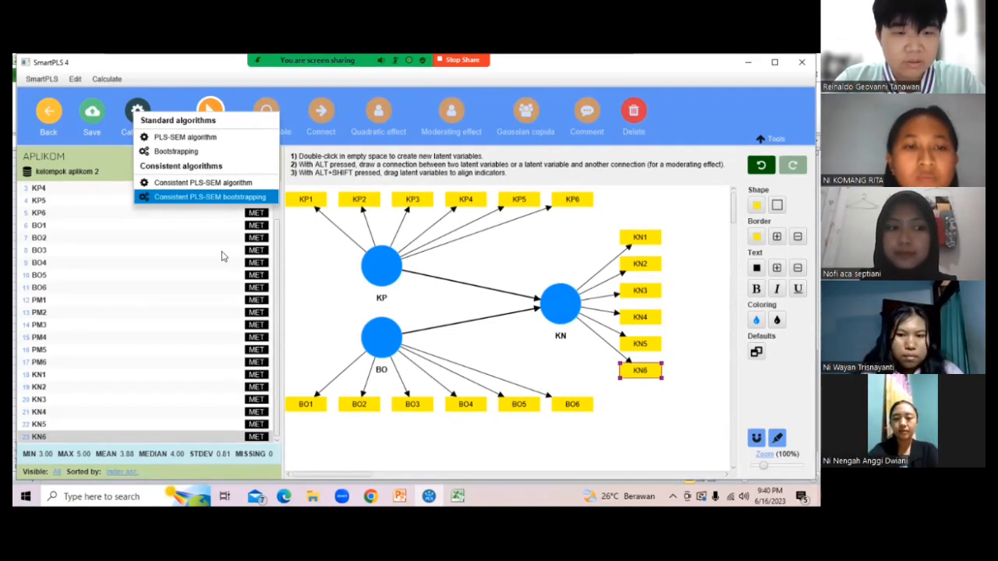
{"action": "left_click", "coordinate": [314, 248]}
{"action": "left_click", "coordinate": [314, 249]}
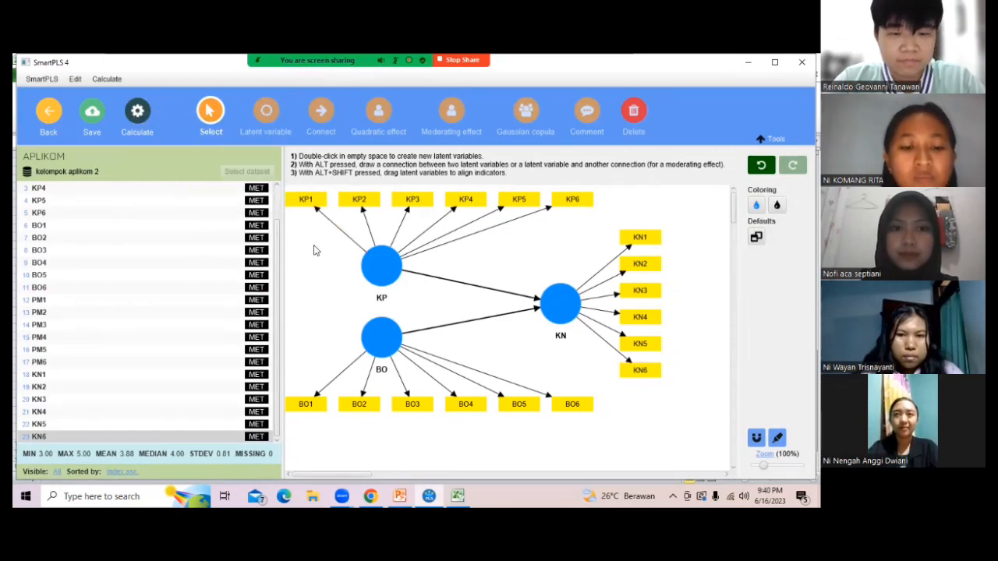